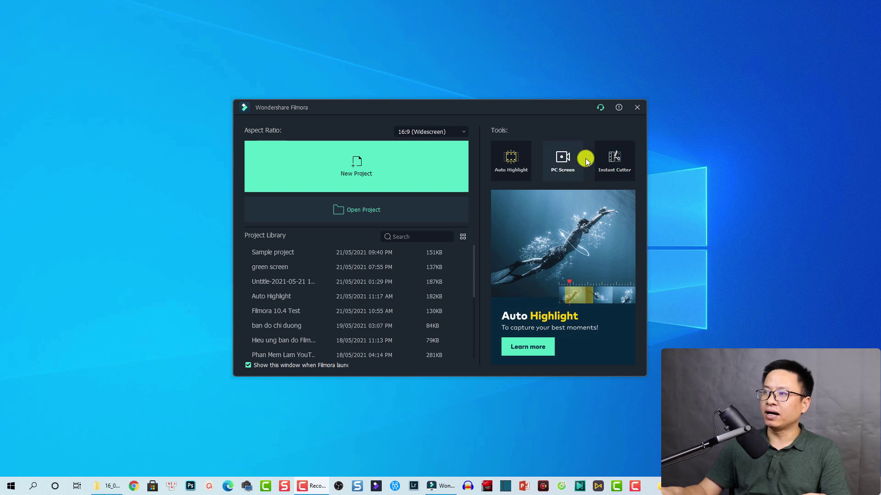
Step: Open the Instant Cutter through Import > Import with Instant Cutter Tool, ready on the Trim tab
{"action": "left_click", "coordinate": [615, 161]}
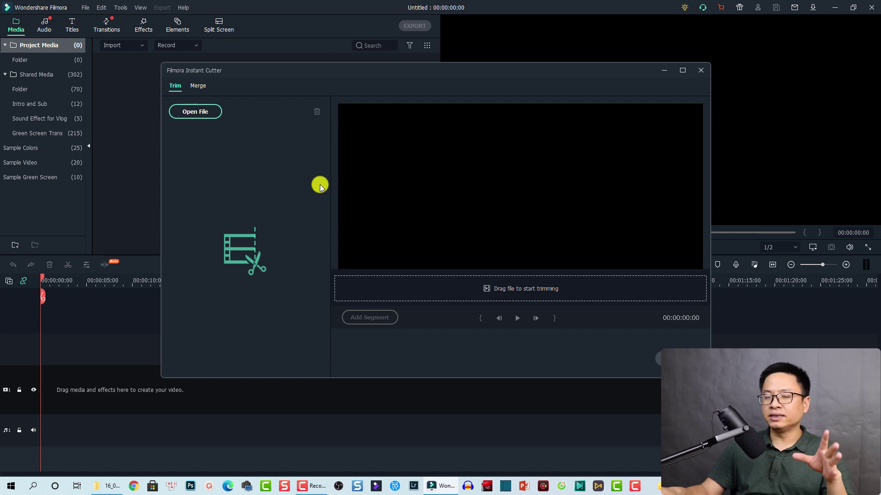
{"action": "left_click", "coordinate": [700, 70]}
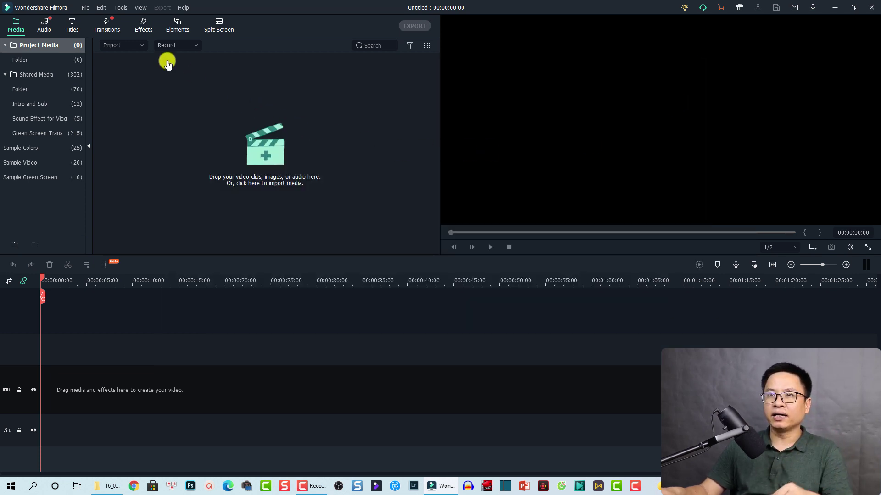
{"action": "left_click", "coordinate": [143, 45]}
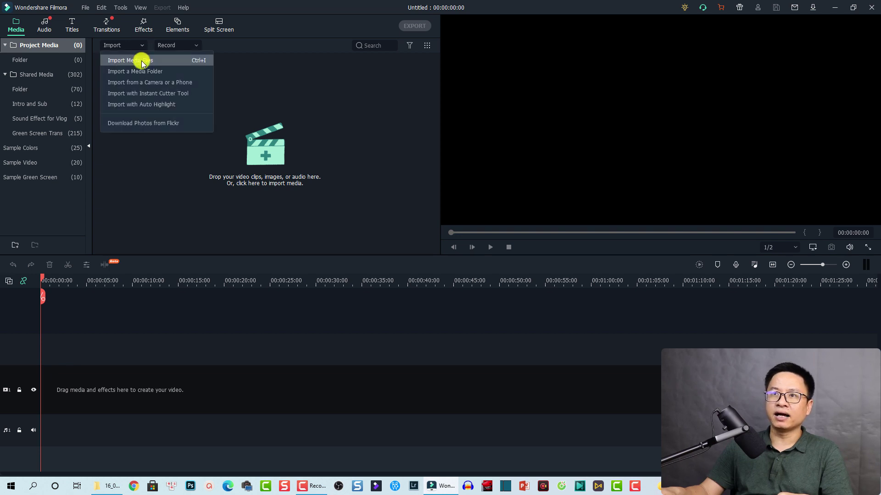
{"action": "left_click", "coordinate": [152, 94]}
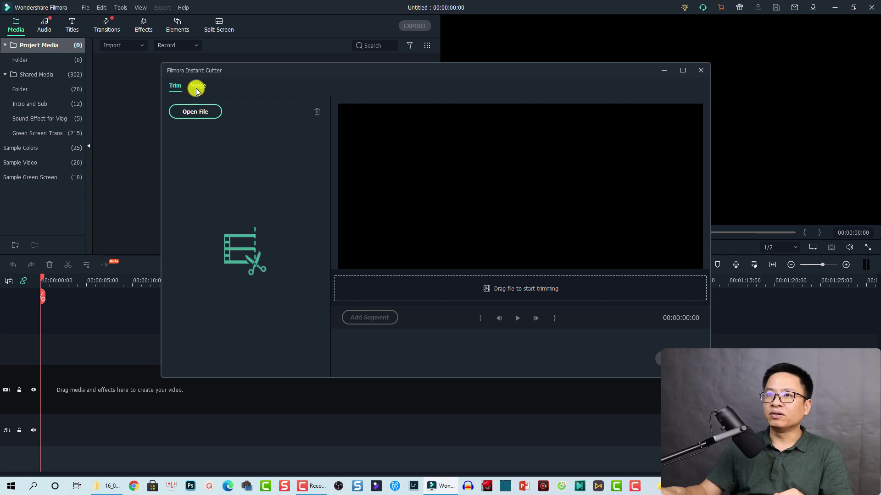
{"action": "left_click", "coordinate": [198, 87]}
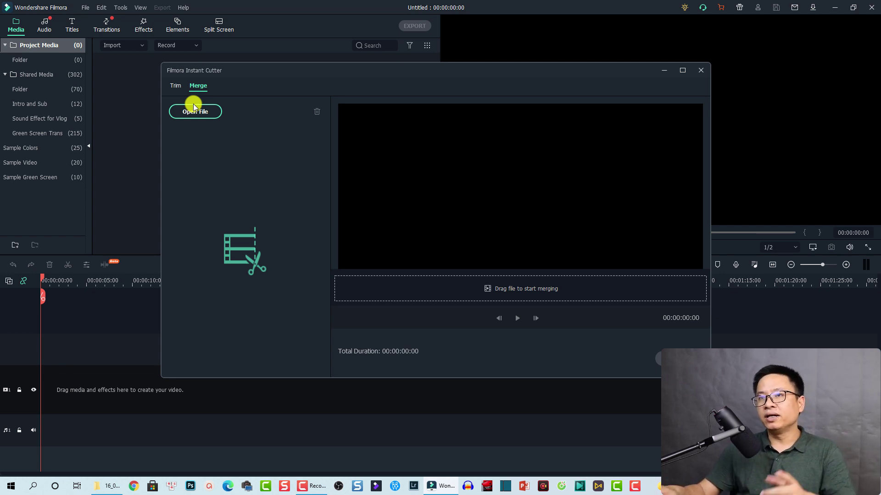
{"action": "left_click", "coordinate": [176, 88]}
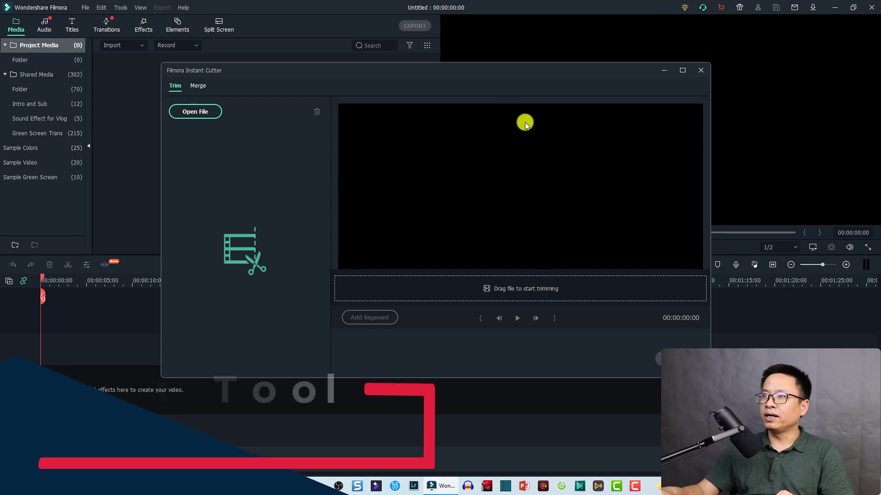
{"action": "left_click", "coordinate": [196, 113]}
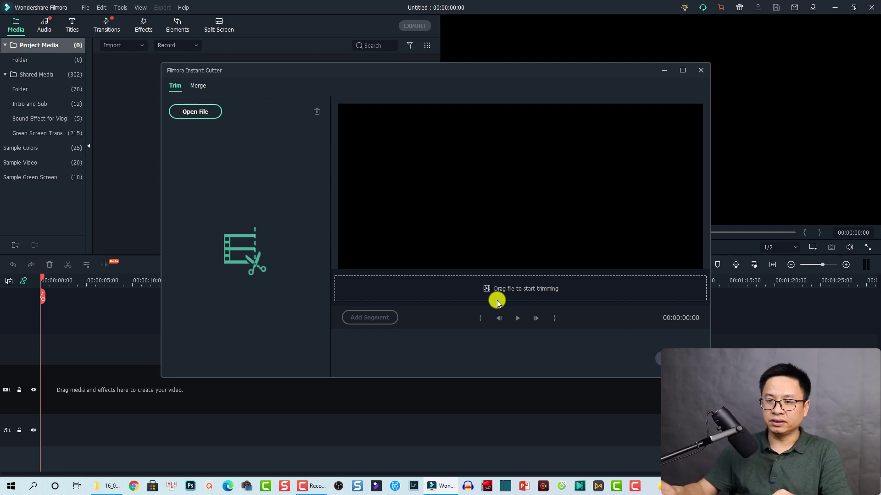
Step: Drag MVI_2833.MP4 from the 16_05_2021 folder into the Instant Cutter preview
{"action": "left_click", "coordinate": [119, 480]}
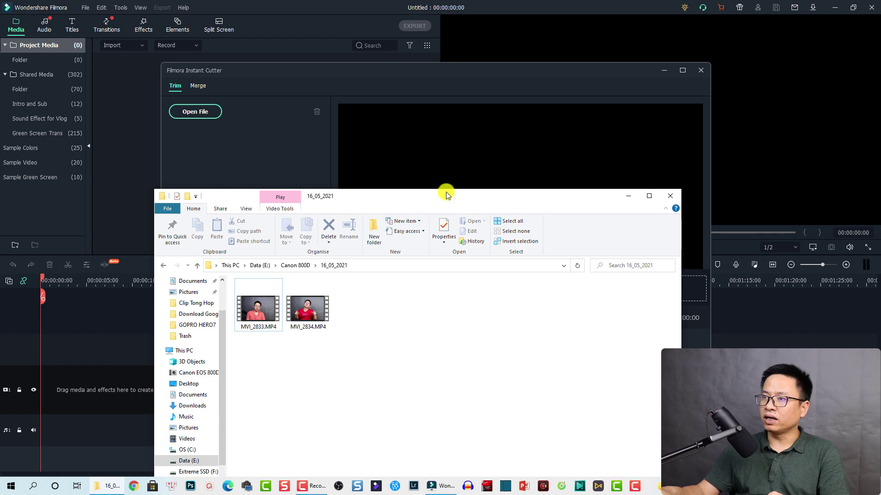
{"action": "left_click_drag", "start_coordinate": [491, 193], "coordinate": [849, 86]}
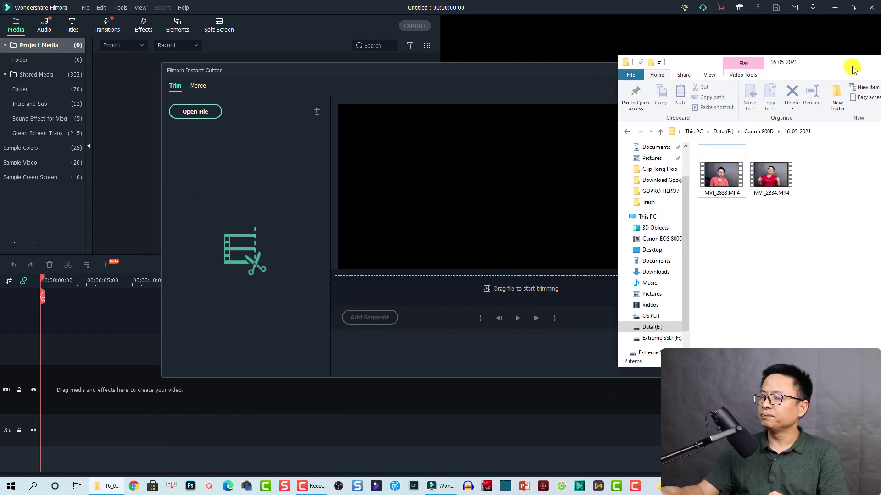
{"action": "left_click", "coordinate": [726, 175]}
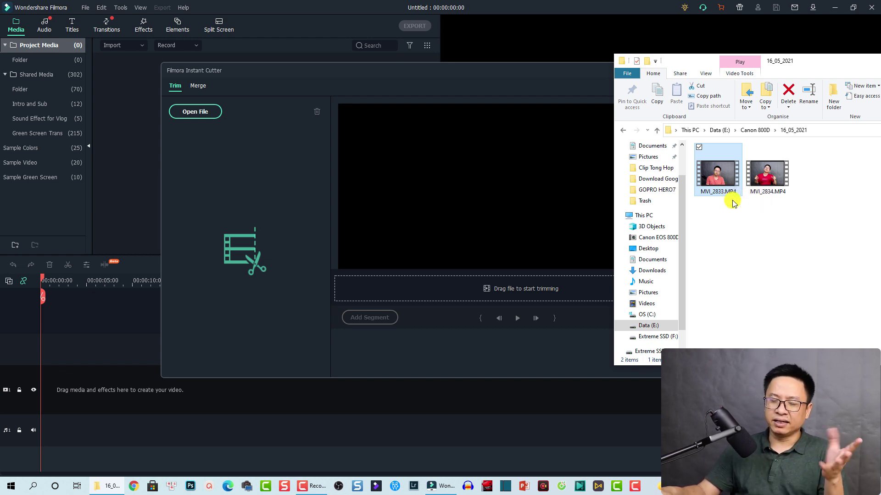
{"action": "left_click_drag", "start_coordinate": [731, 192], "coordinate": [500, 207]}
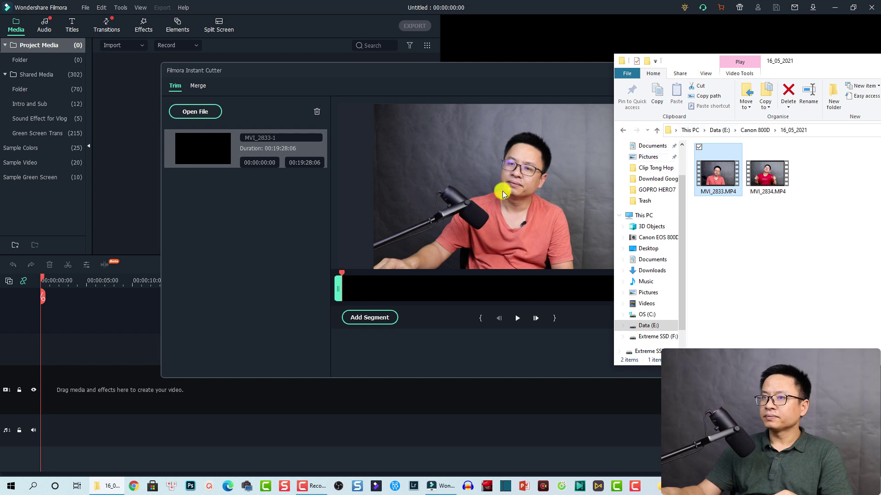
{"action": "left_click", "coordinate": [252, 205]}
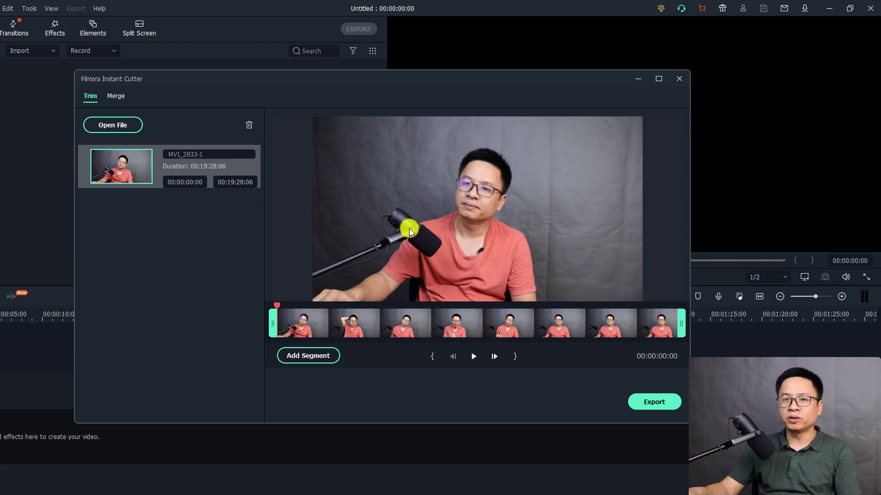
{"action": "left_click", "coordinate": [113, 126]}
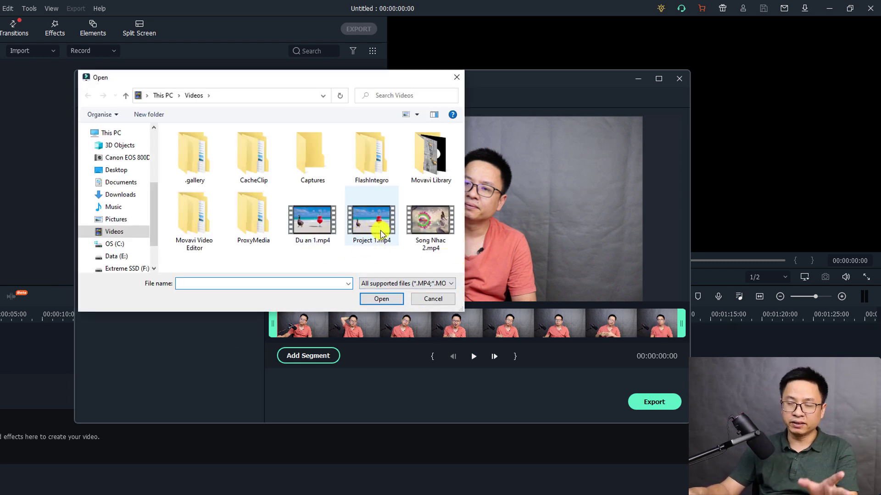
{"action": "left_click", "coordinate": [433, 299]}
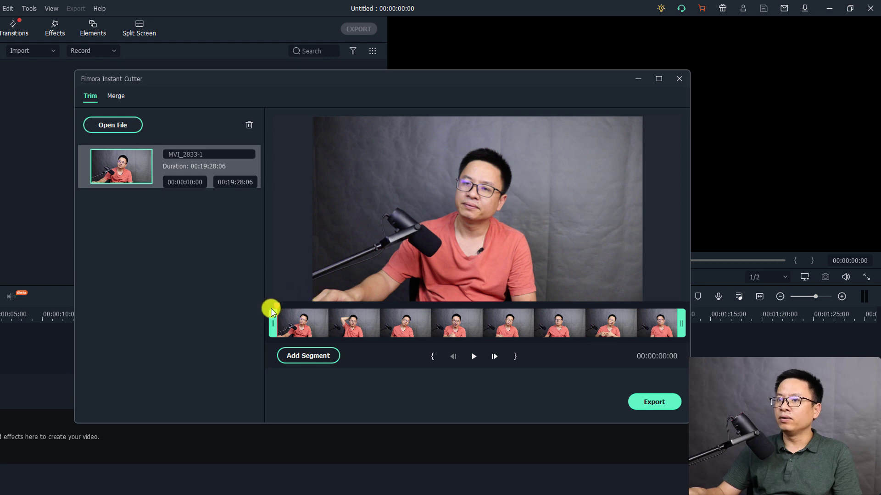
Step: Mark the range 00:00:29:23 to 00:02:16:11 with the trim handles and add it as a segment
{"action": "left_click_drag", "start_coordinate": [274, 328], "coordinate": [345, 331]}
{"action": "left_click_drag", "start_coordinate": [681, 331], "coordinate": [615, 327]}
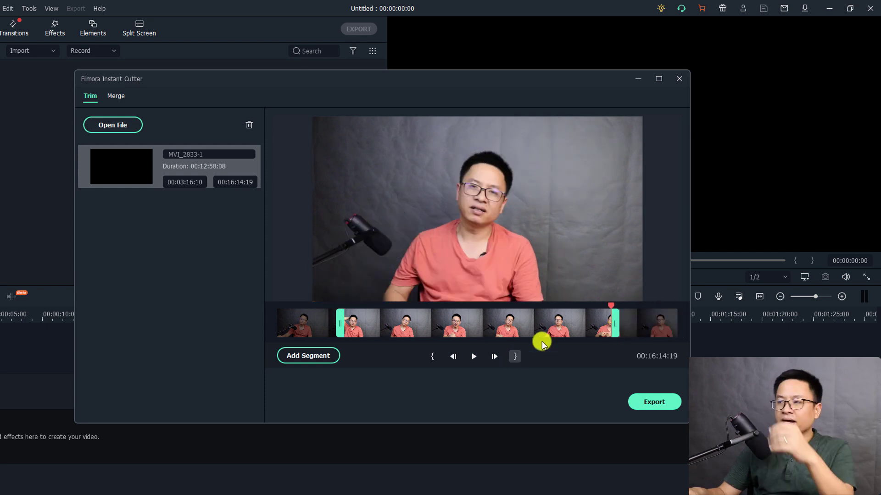
{"action": "left_click", "coordinate": [432, 357]}
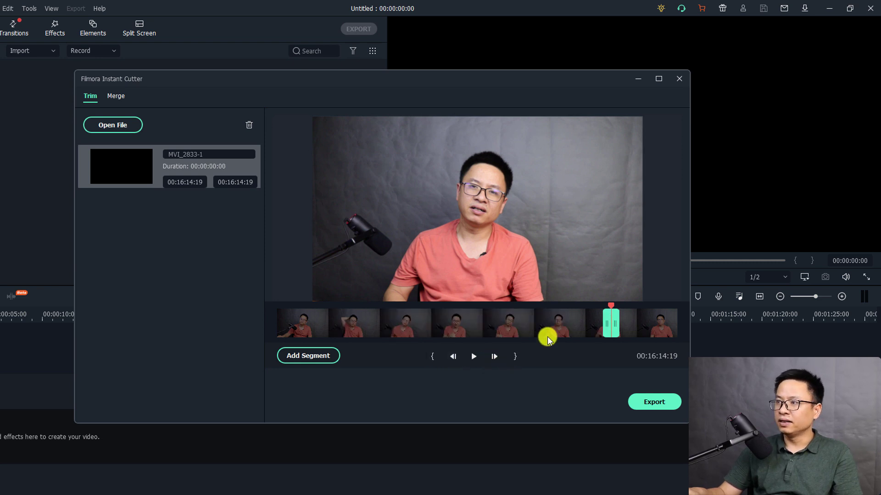
{"action": "left_click_drag", "start_coordinate": [608, 323], "coordinate": [363, 339]}
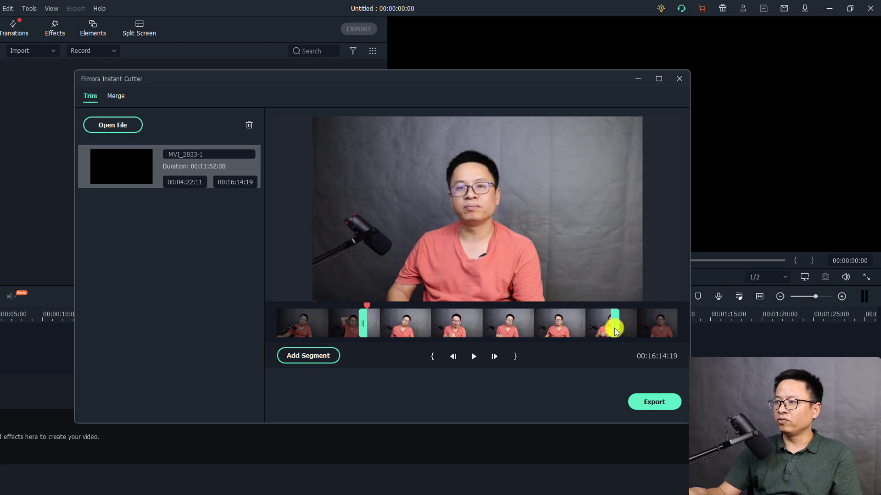
{"action": "left_click_drag", "start_coordinate": [614, 323], "coordinate": [546, 312]}
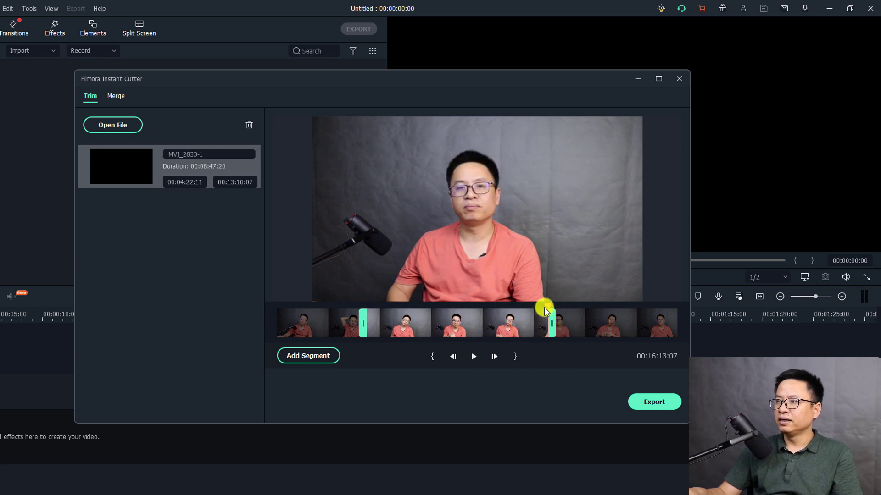
{"action": "left_click", "coordinate": [504, 310]}
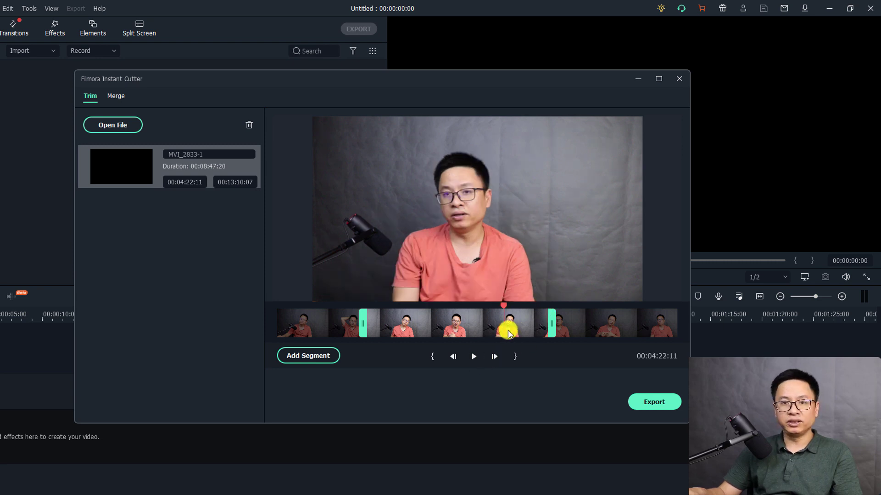
{"action": "left_click", "coordinate": [513, 356]}
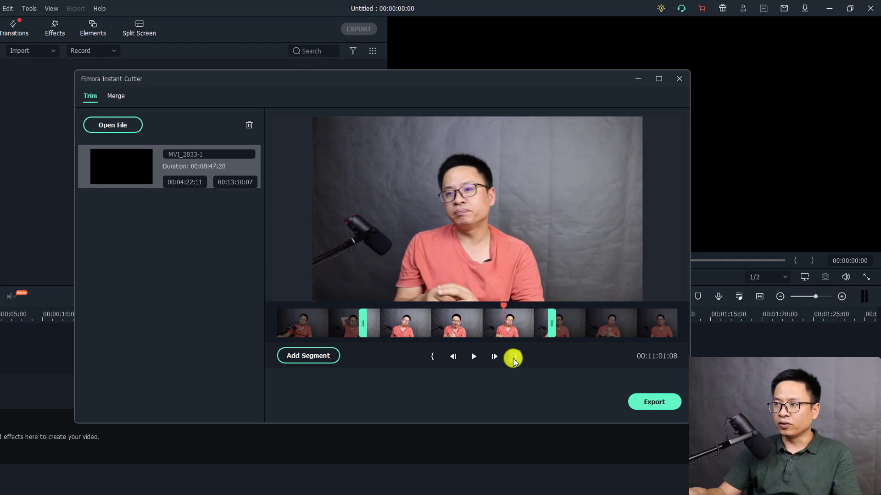
{"action": "left_click", "coordinate": [513, 356]}
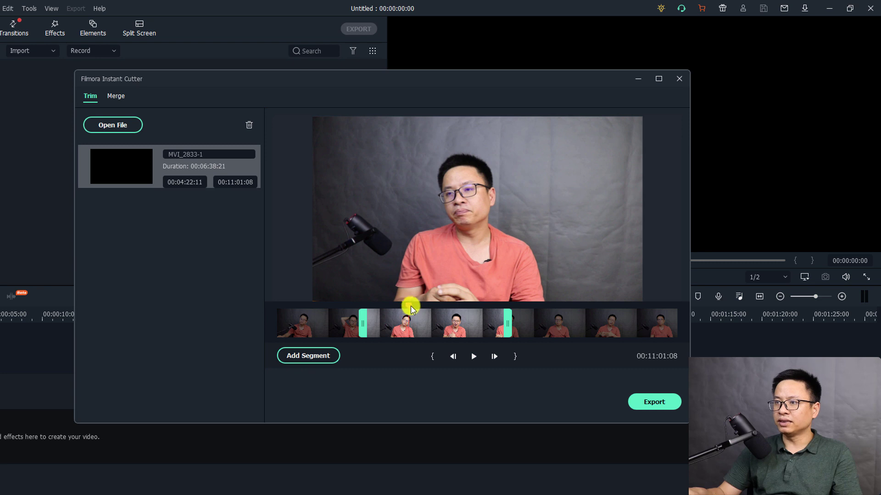
{"action": "left_click", "coordinate": [431, 357]}
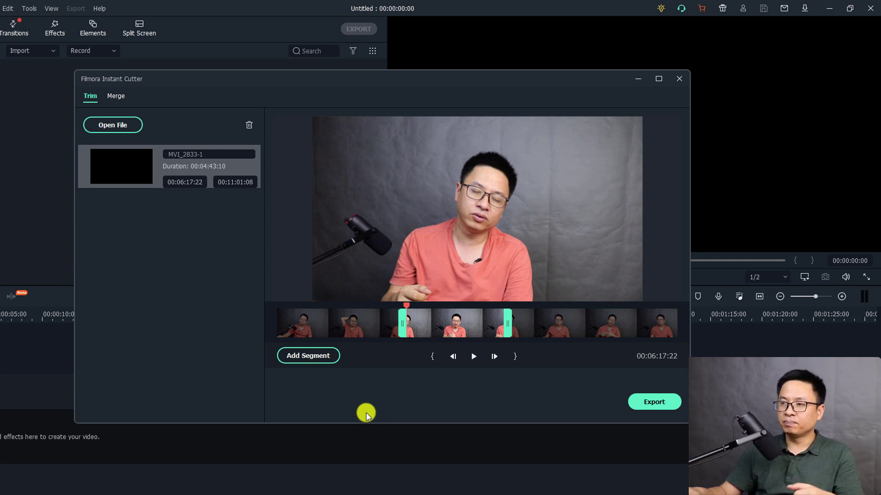
{"action": "left_click_drag", "start_coordinate": [402, 326], "coordinate": [283, 332]}
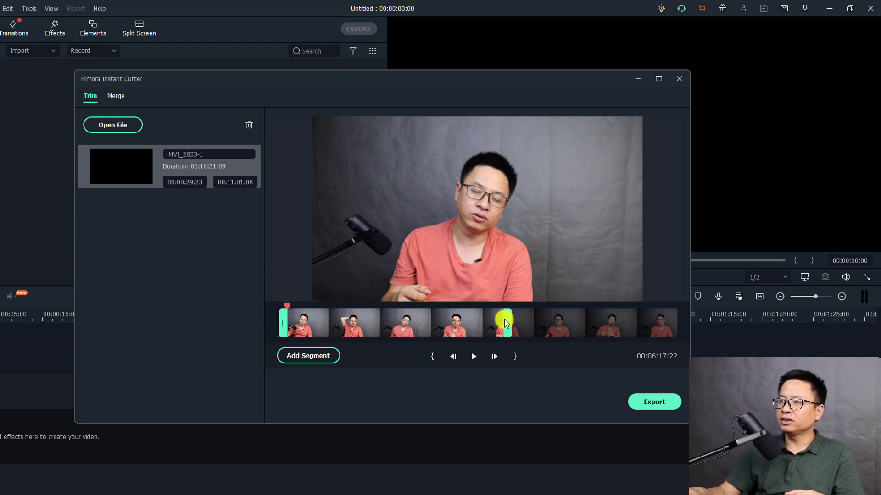
{"action": "left_click_drag", "start_coordinate": [505, 321], "coordinate": [328, 324]}
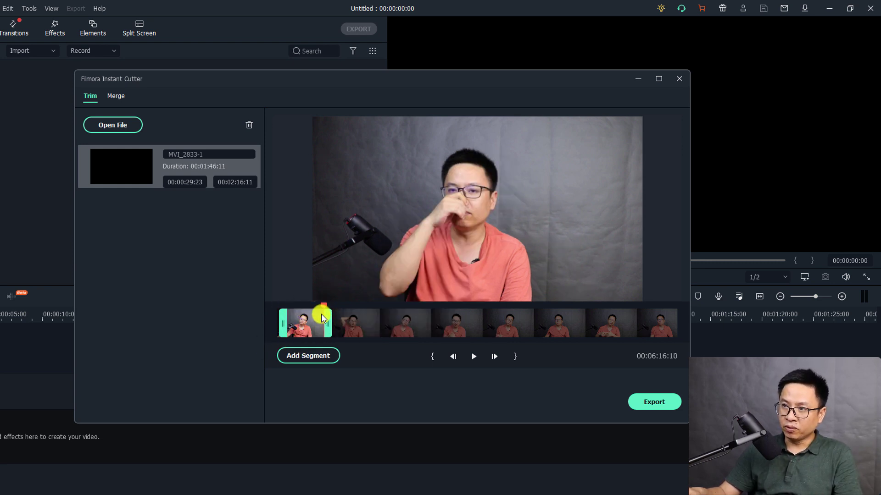
{"action": "left_click", "coordinate": [302, 356]}
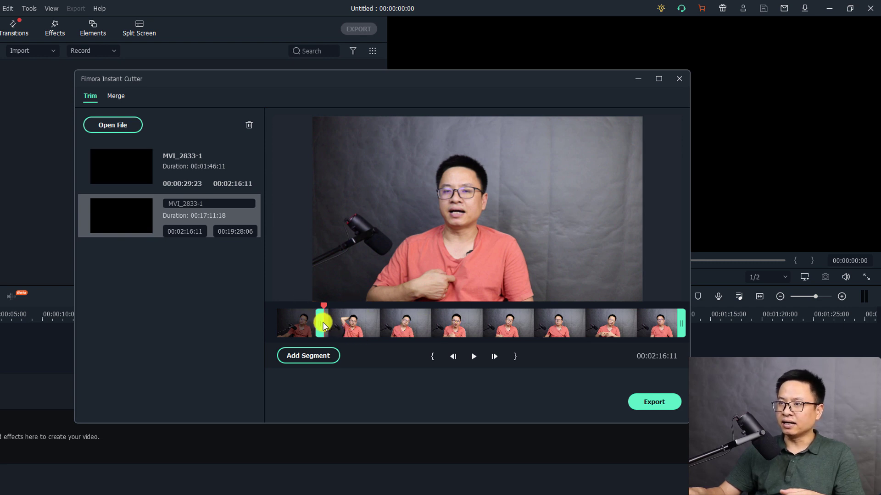
Step: Move the second segment's start to 00:04:22:10 and add a third segment
{"action": "left_click_drag", "start_coordinate": [323, 325], "coordinate": [363, 325]}
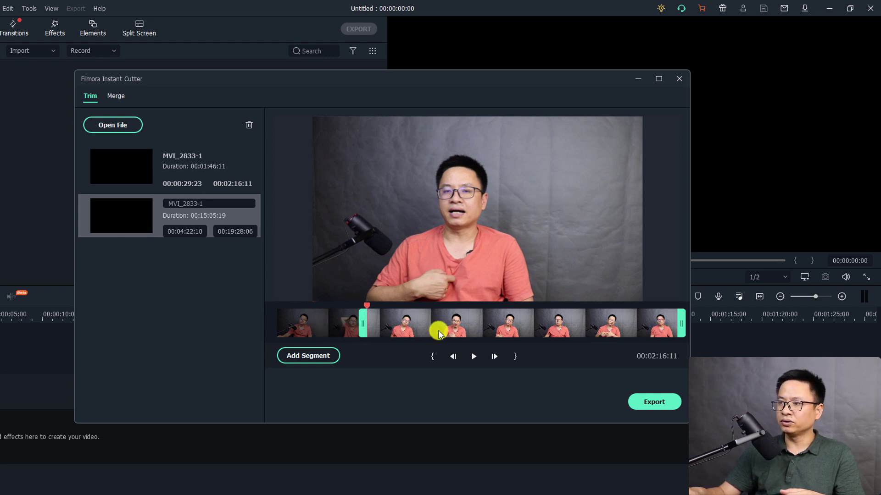
{"action": "left_click_drag", "start_coordinate": [679, 326], "coordinate": [395, 324]}
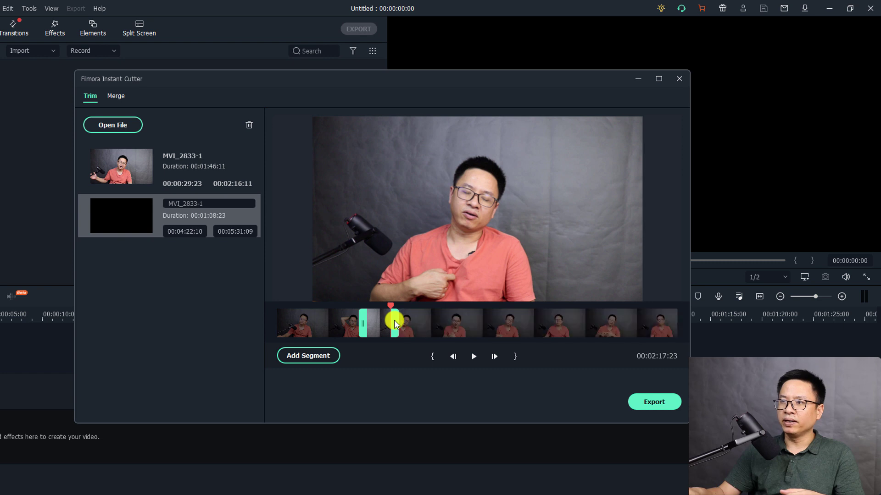
{"action": "left_click", "coordinate": [312, 359]}
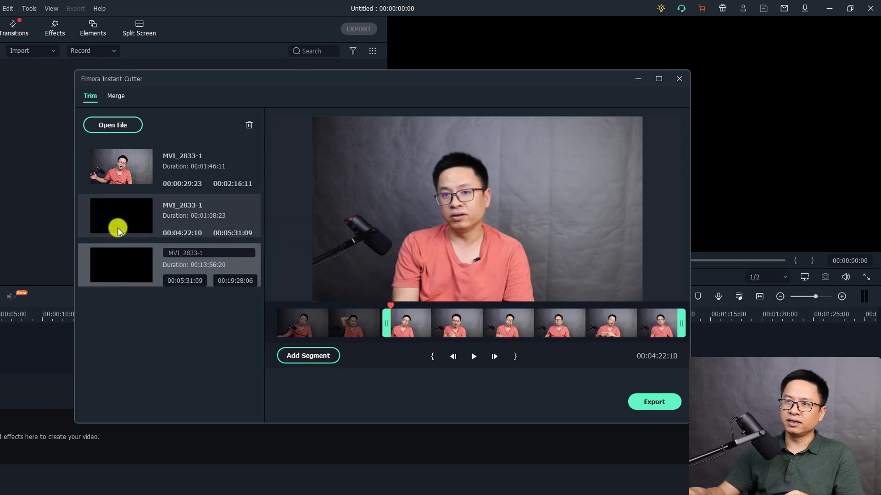
Step: Select the third segment and trim its end back to 00:07:05:22
{"action": "left_click", "coordinate": [108, 172]}
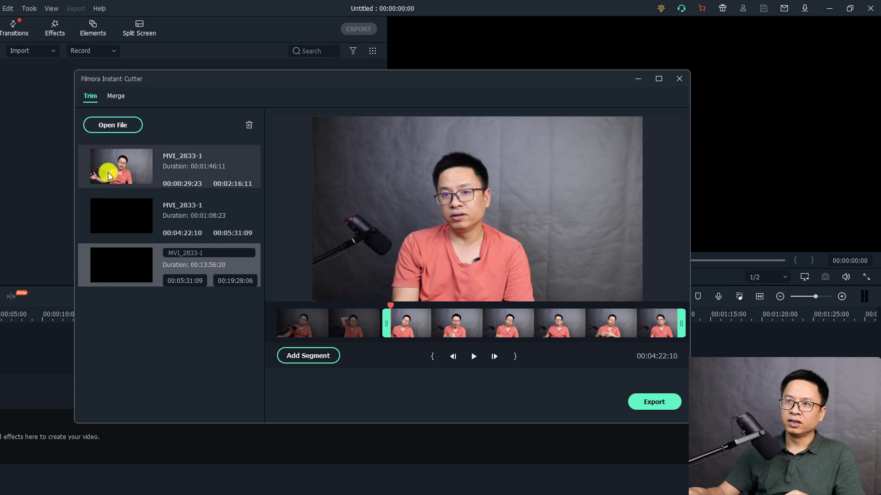
{"action": "left_click", "coordinate": [118, 211]}
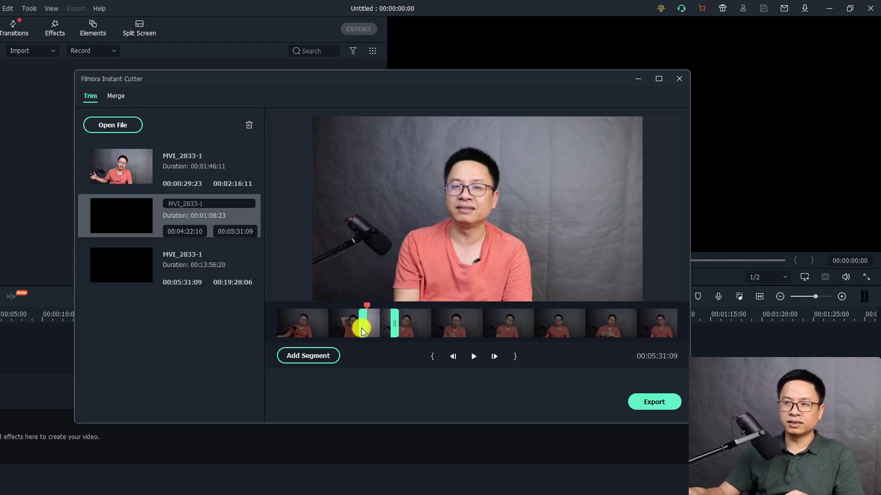
{"action": "left_click", "coordinate": [131, 265]}
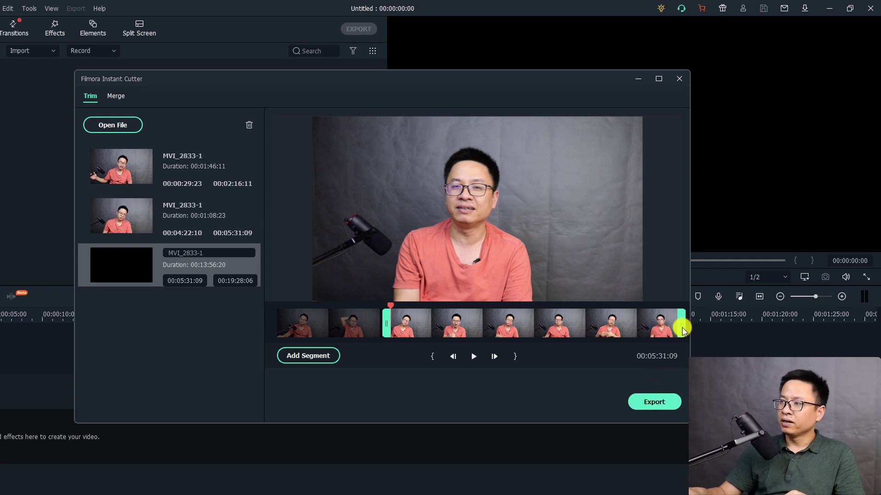
{"action": "left_click_drag", "start_coordinate": [683, 331], "coordinate": [429, 326]}
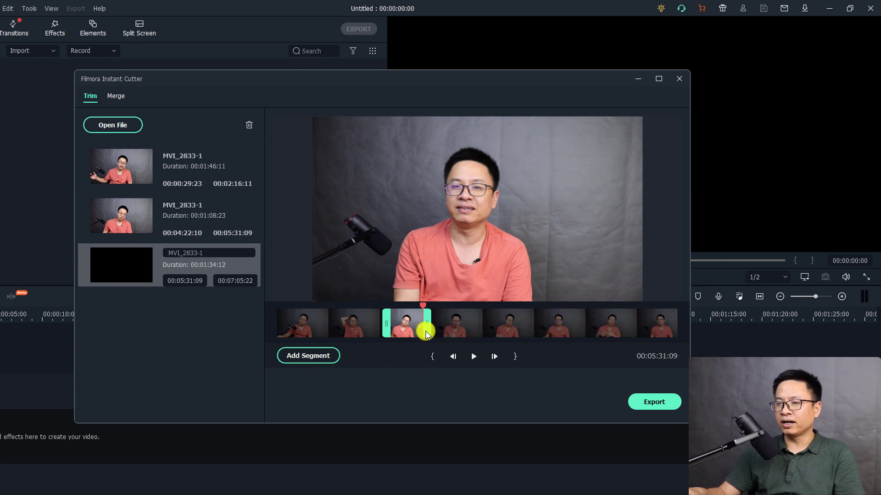
Step: Open the Instant Cutter's Export dialog, which currently saves to LosslessPath
{"action": "left_click", "coordinate": [656, 403]}
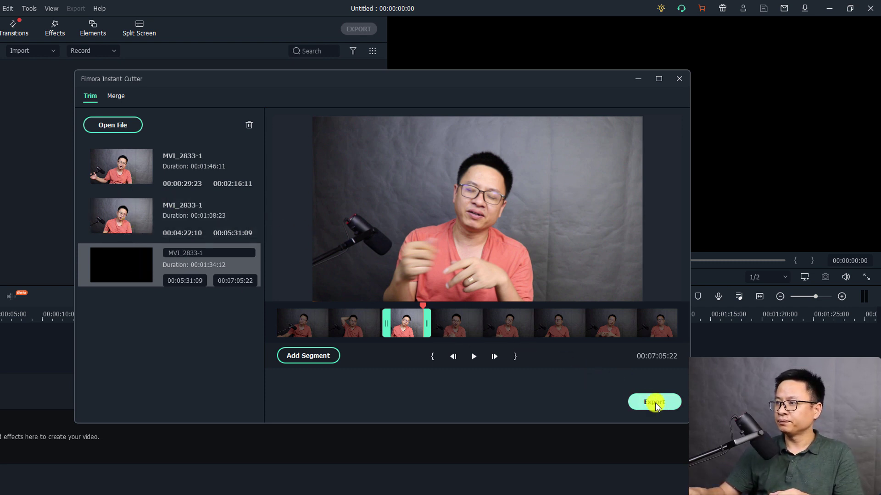
{"action": "left_click", "coordinate": [624, 407]}
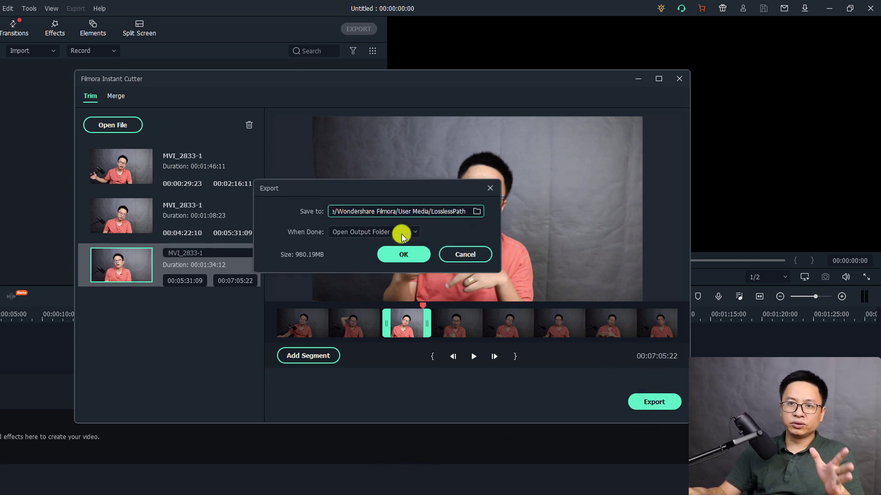
Step: Browse the save location to Data (E:) > Canon 800D > 16_05_2021
{"action": "left_click", "coordinate": [477, 212]}
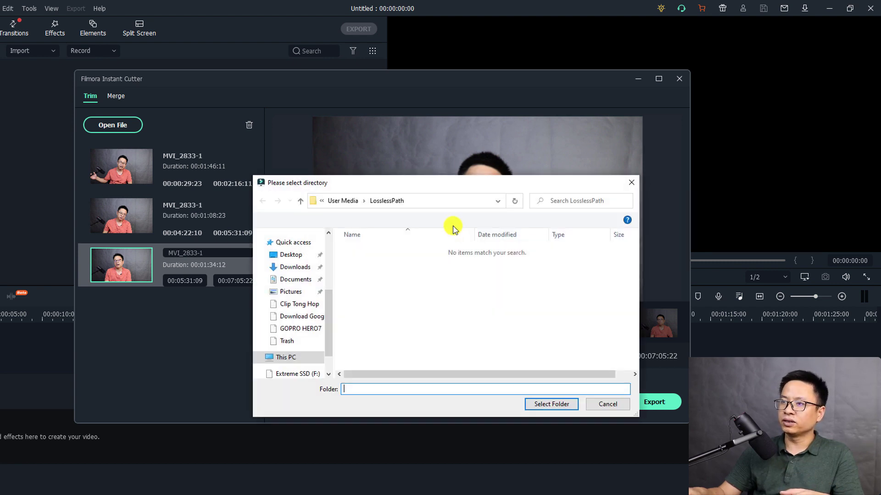
{"action": "left_click", "coordinate": [291, 349]}
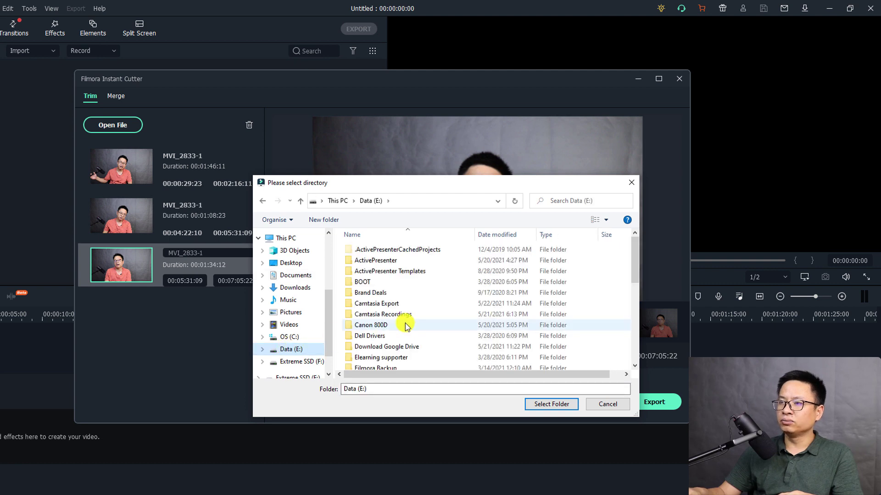
{"action": "double_click", "coordinate": [375, 325]}
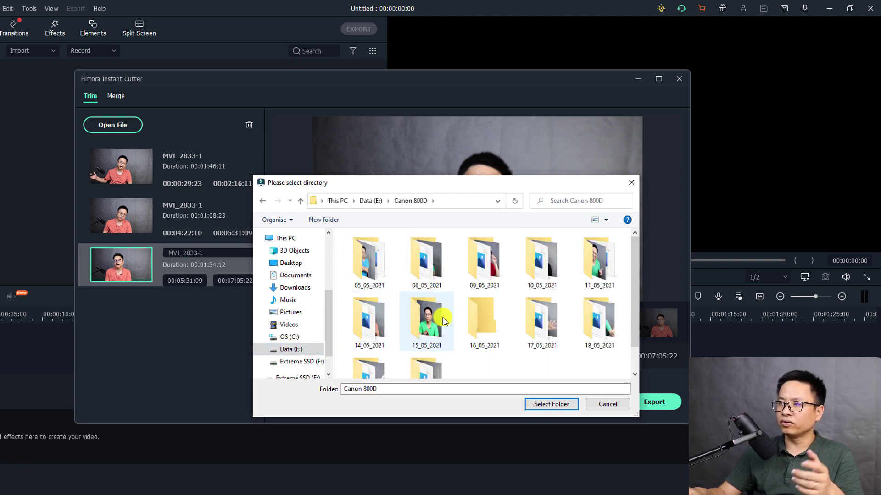
{"action": "scroll", "coordinate": [459, 321], "scroll_direction": "down", "scroll_amount": 1}
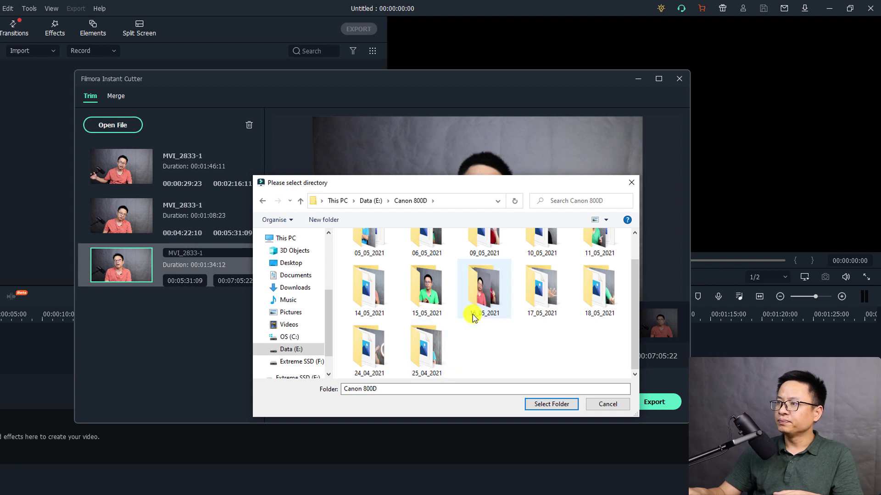
{"action": "left_click", "coordinate": [499, 302]}
{"action": "double_click", "coordinate": [499, 302]}
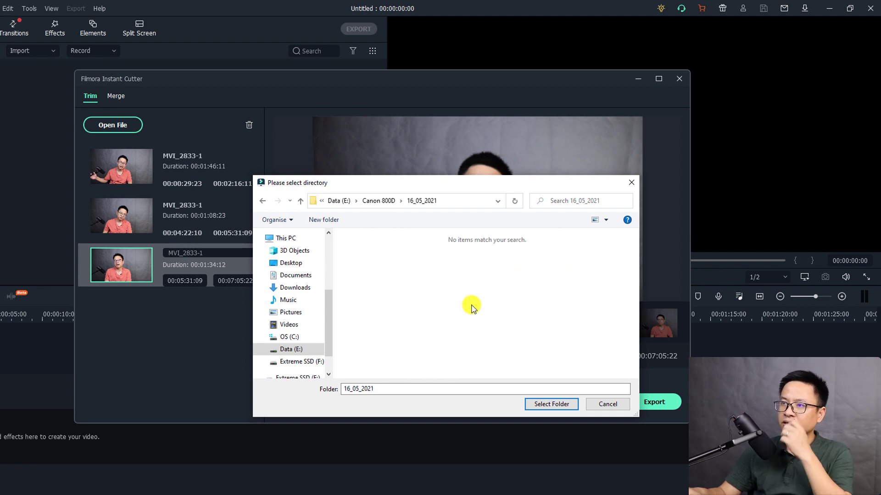
Step: Create a new folder named Splitted there and select it as the destination
{"action": "right_click", "coordinate": [431, 278]}
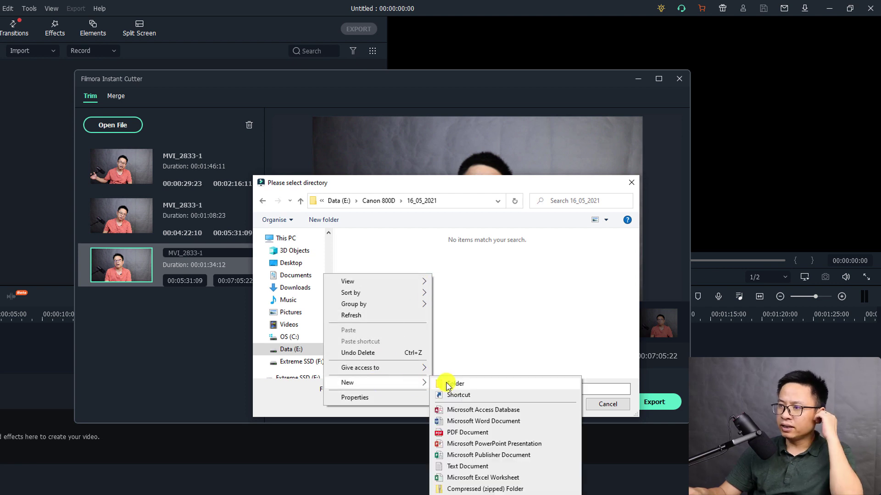
{"action": "left_click", "coordinate": [444, 387]}
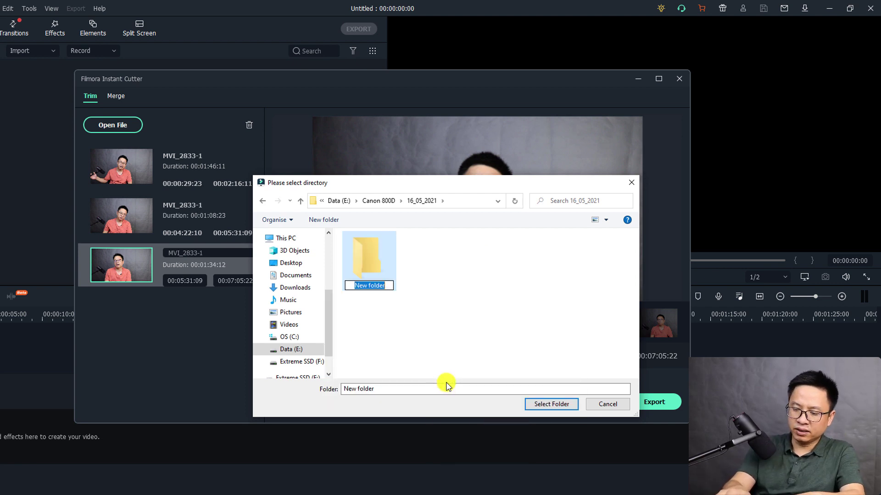
{"action": "type", "text": "Splitted"}
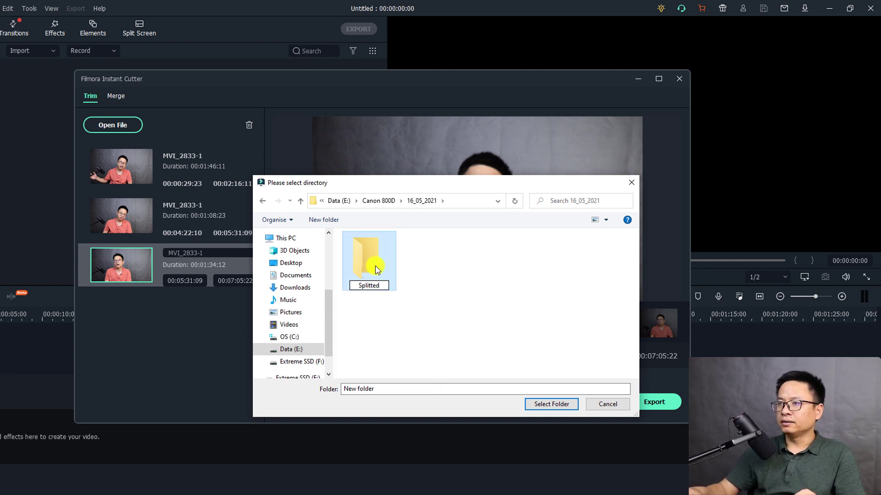
{"action": "left_click", "coordinate": [384, 282]}
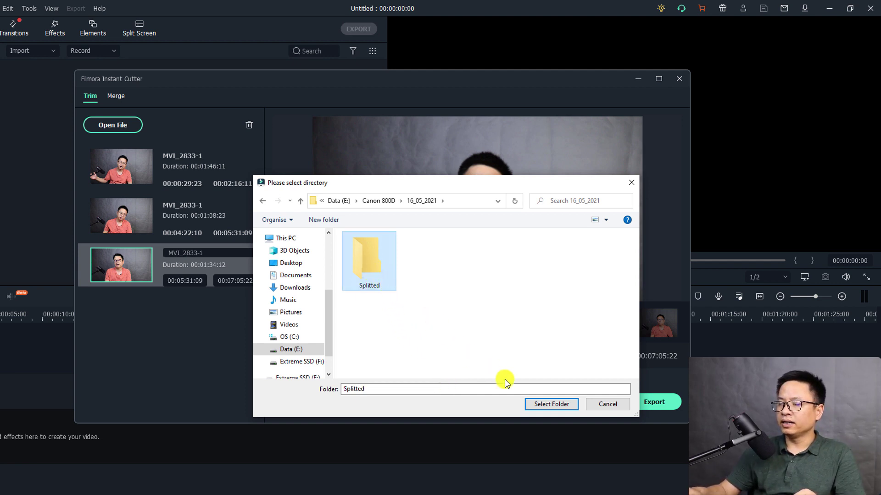
{"action": "left_click", "coordinate": [531, 399]}
{"action": "left_click", "coordinate": [531, 399]}
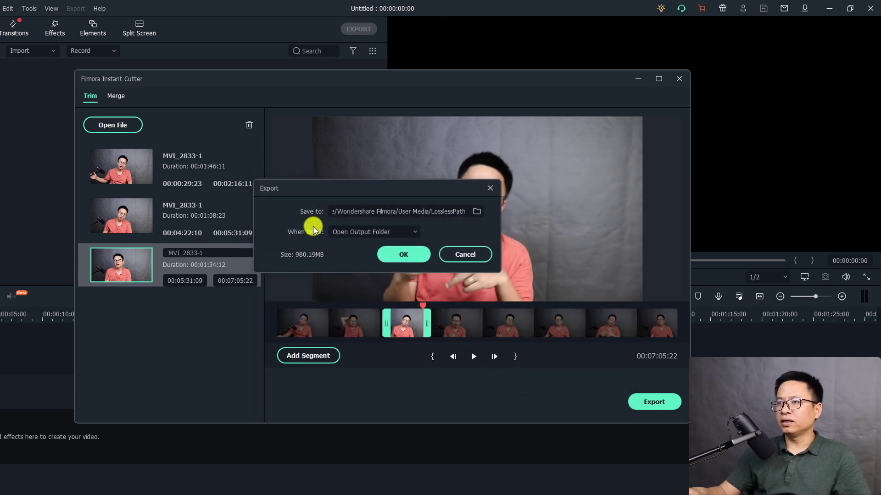
Step: Keep When Done on Open Output Folder and export the three segments to Splitted
{"action": "left_click", "coordinate": [347, 216]}
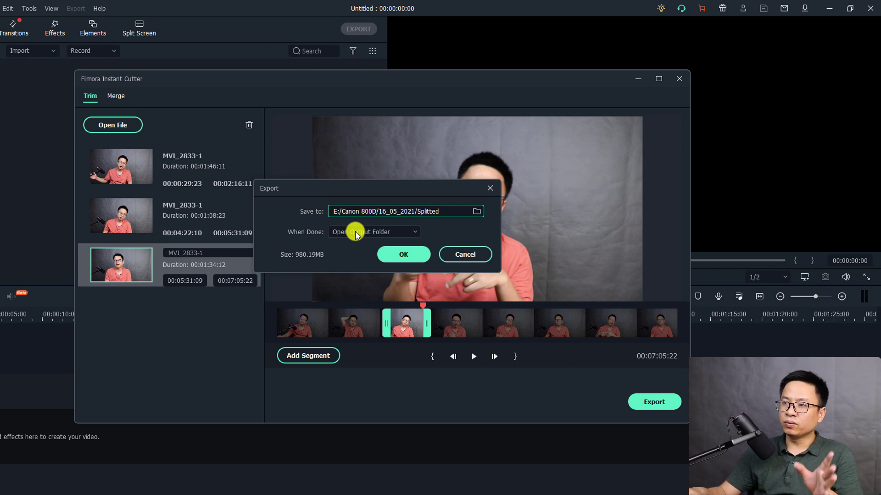
{"action": "left_click", "coordinate": [356, 232]}
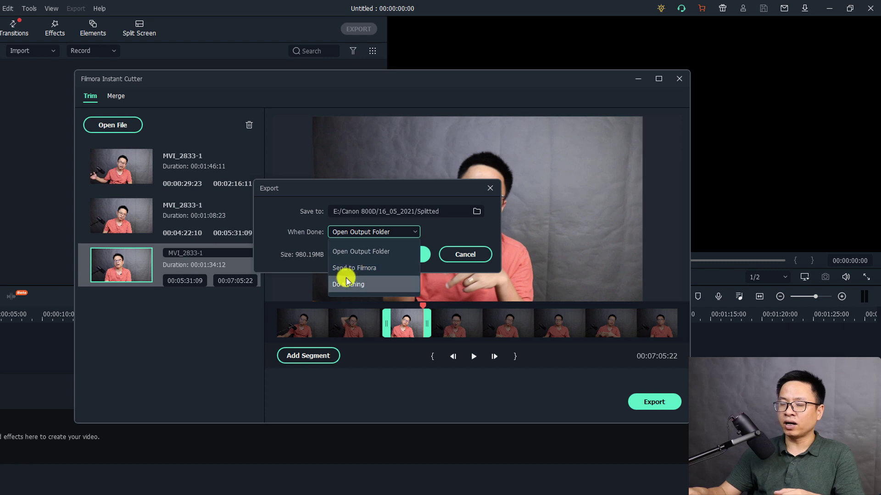
{"action": "left_click", "coordinate": [352, 253]}
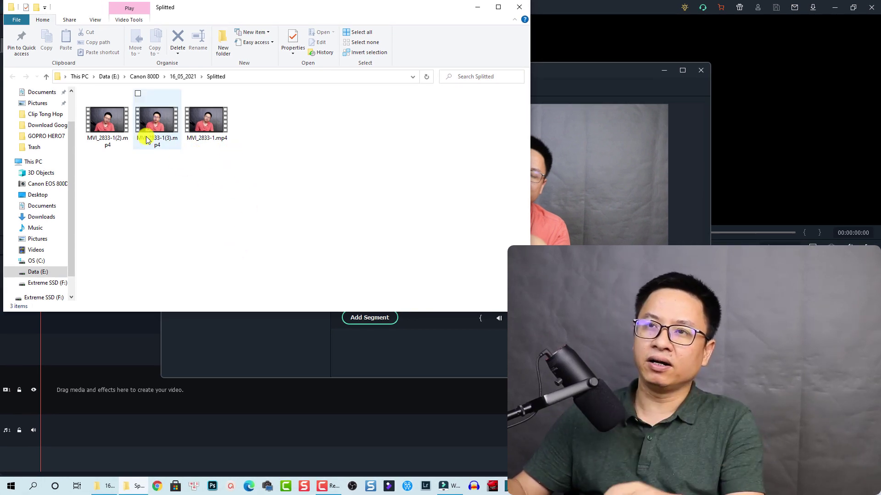
Step: Check the Details tab of MVI_2833-1(2).mp4's properties, then close them
{"action": "left_click", "coordinate": [98, 127]}
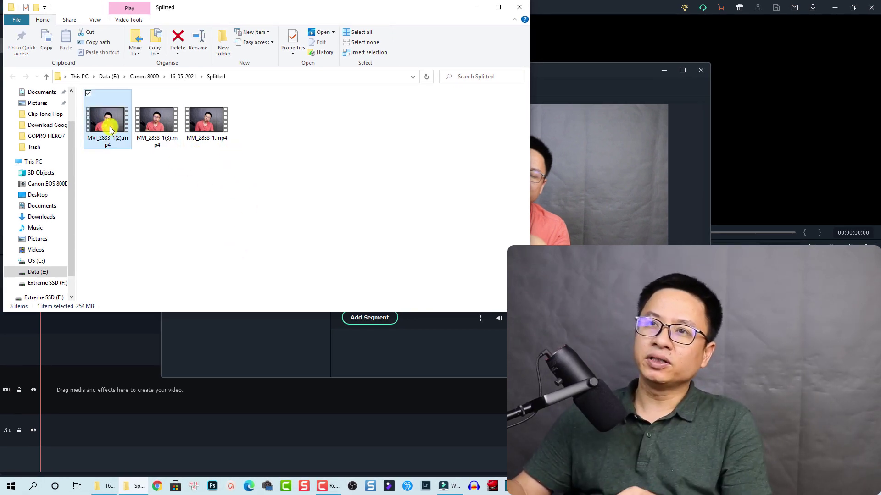
{"action": "right_click", "coordinate": [110, 130]}
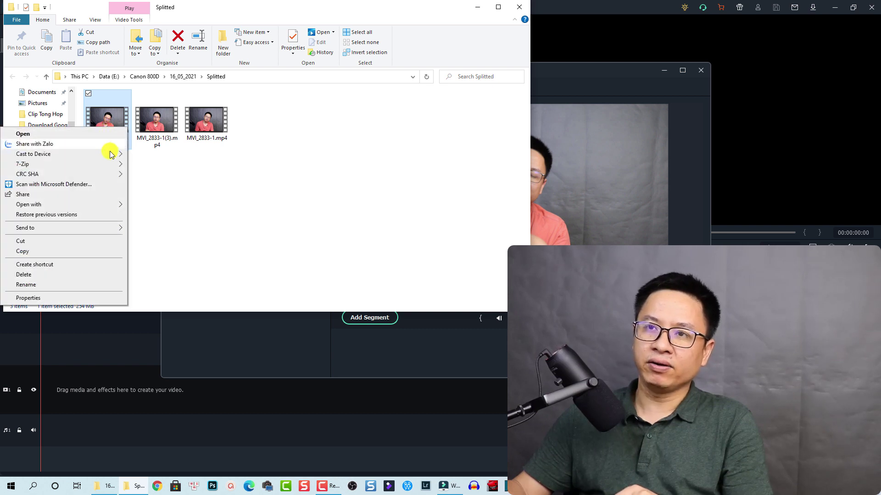
{"action": "left_click", "coordinate": [40, 299]}
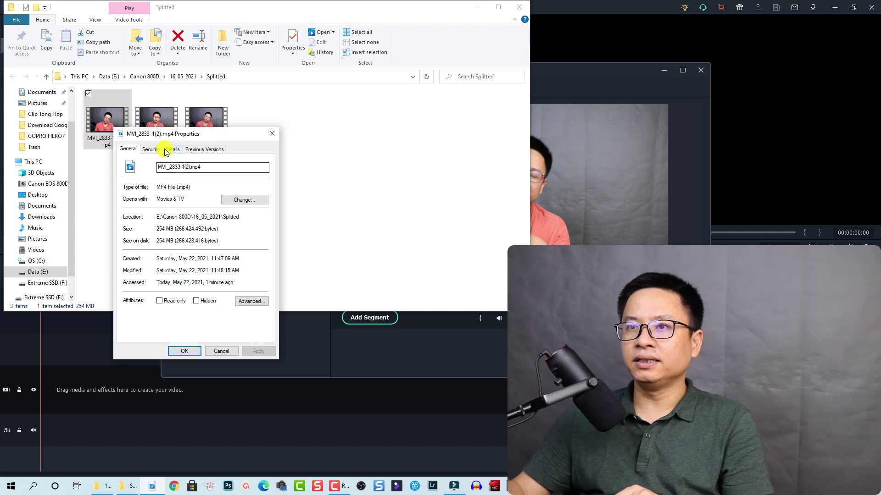
{"action": "left_click", "coordinate": [172, 149]}
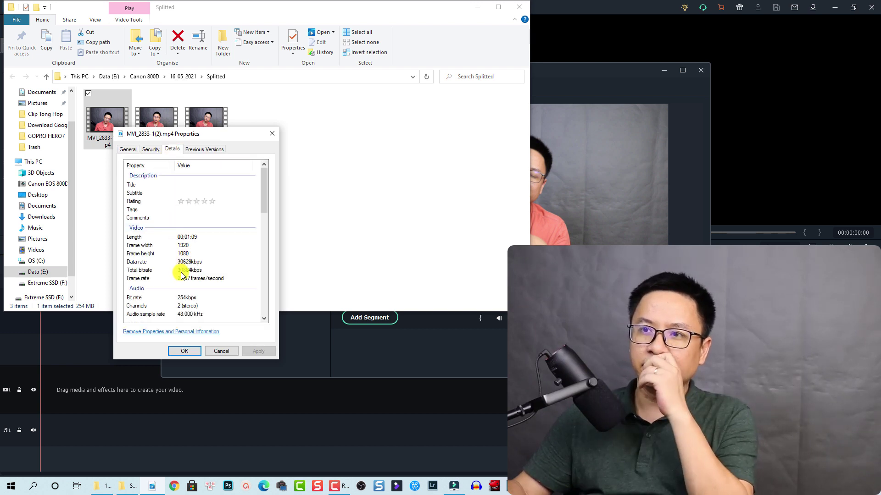
{"action": "scroll", "coordinate": [184, 257], "scroll_direction": "down", "scroll_amount": 1}
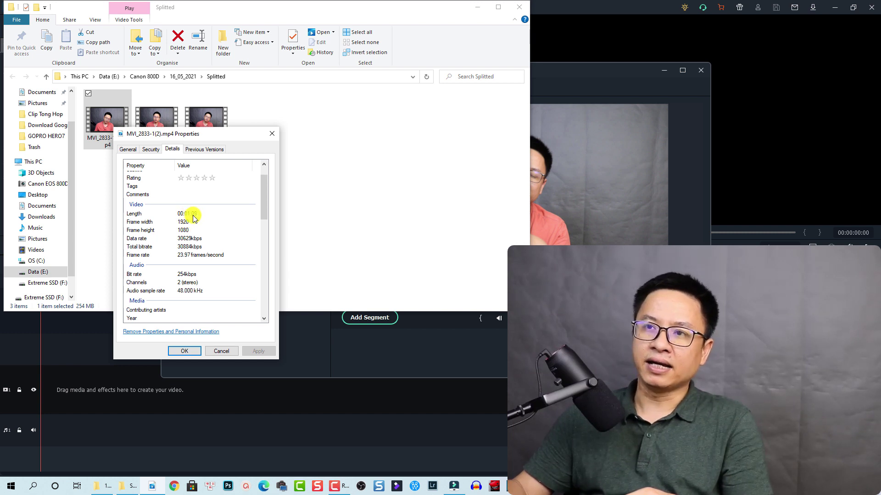
{"action": "left_click", "coordinate": [184, 351]}
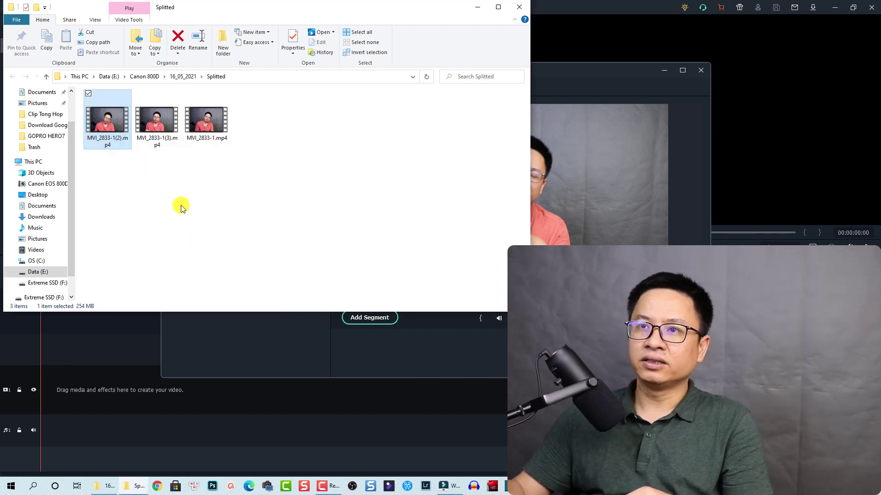
Step: View the video and audio details in MVI_2833-1(3).mp4's properties
{"action": "left_click", "coordinate": [162, 125]}
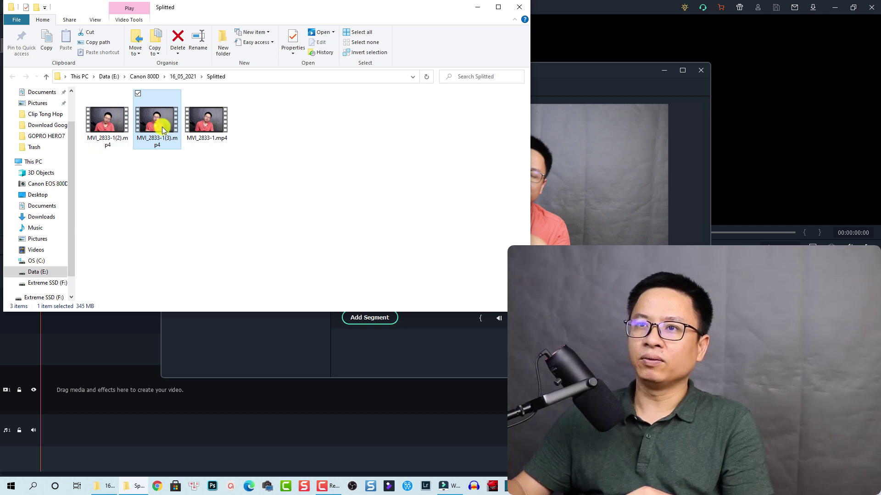
{"action": "right_click", "coordinate": [163, 126]}
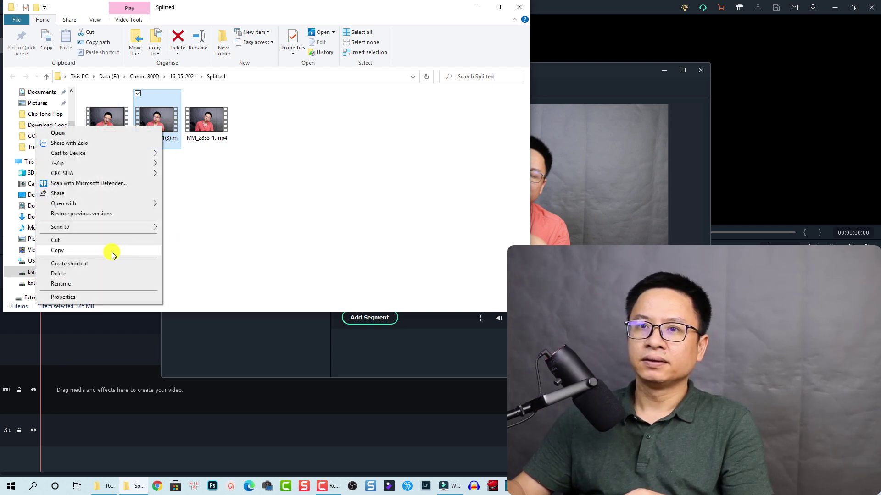
{"action": "left_click", "coordinate": [89, 297]}
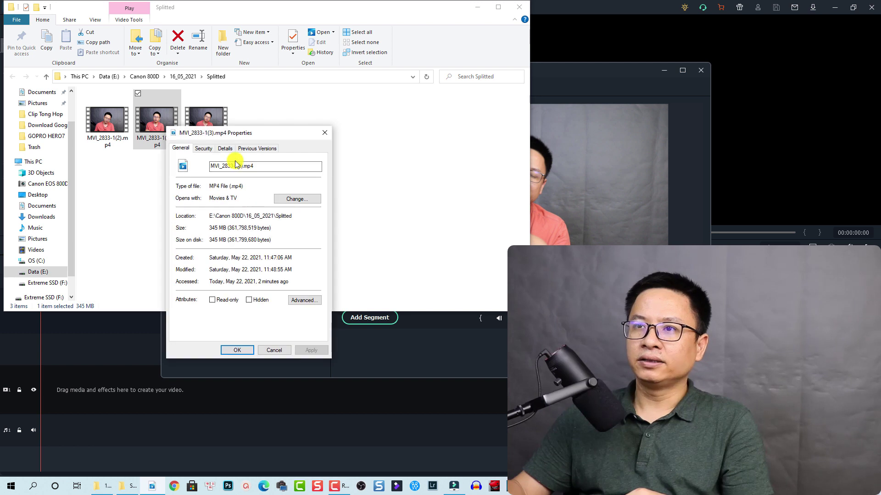
{"action": "left_click", "coordinate": [228, 148]}
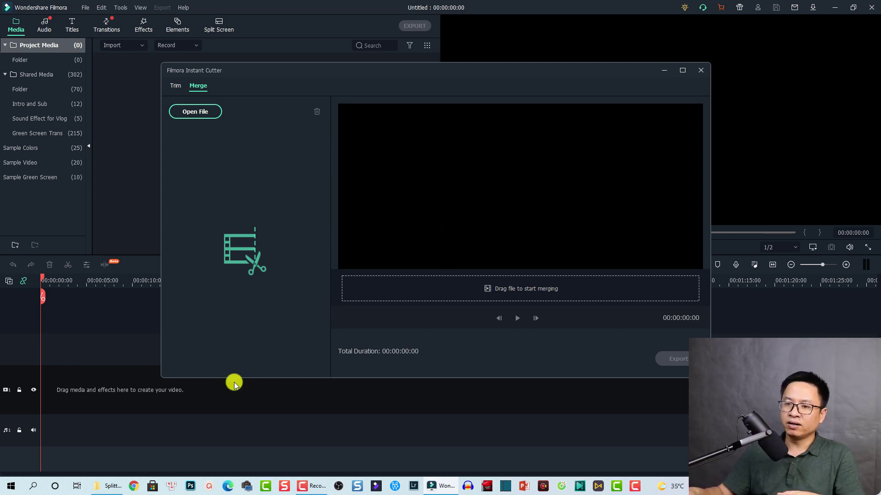
Step: Drag all three split MP4s from Splitted into the merge list, totalling 00:04:30:02
{"action": "left_click", "coordinate": [120, 483]}
{"action": "left_click_drag", "start_coordinate": [534, 247], "coordinate": [415, 184]}
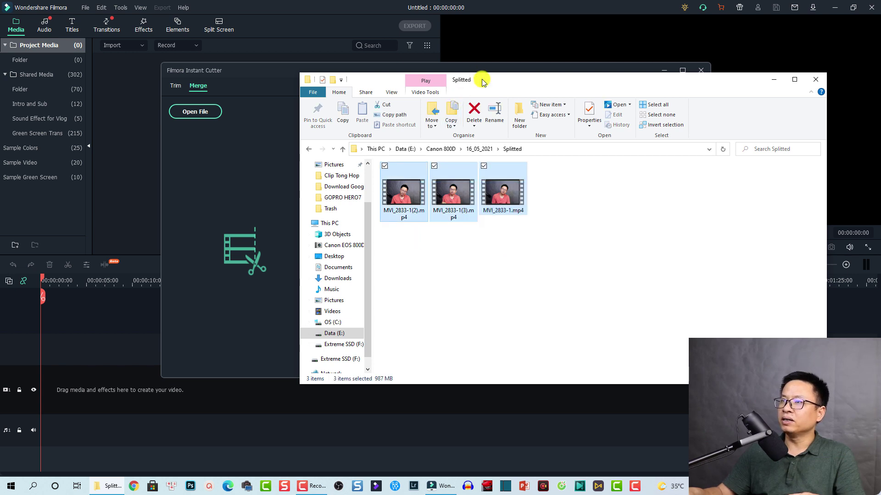
{"action": "left_click_drag", "start_coordinate": [483, 82], "coordinate": [744, 74]}
{"action": "left_click_drag", "start_coordinate": [683, 183], "coordinate": [468, 193]}
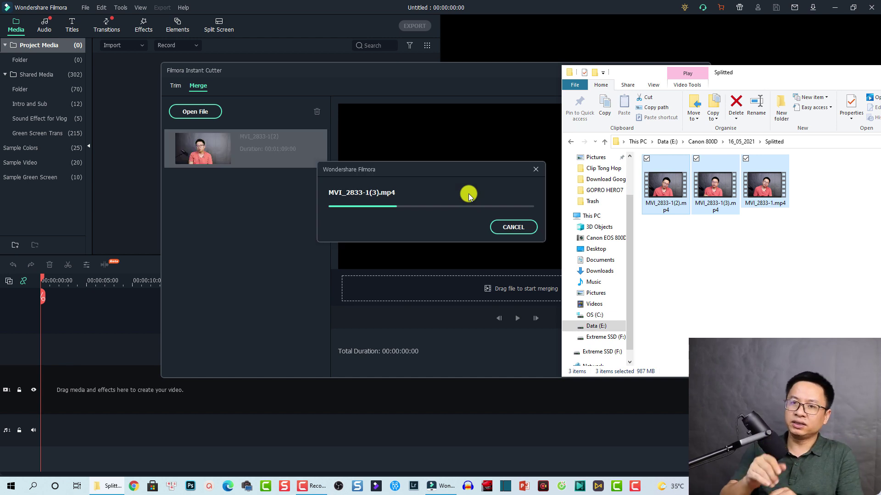
{"action": "left_click_drag", "start_coordinate": [867, 72], "coordinate": [664, 116]}
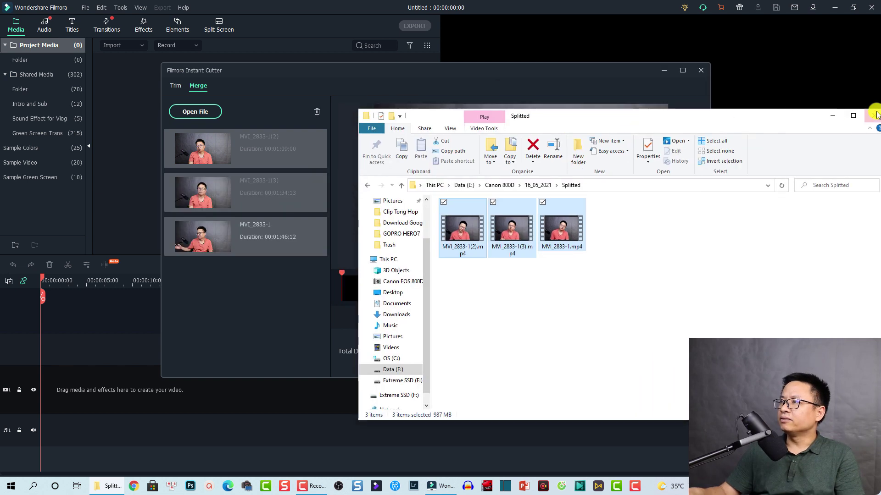
{"action": "left_click", "coordinate": [832, 116]}
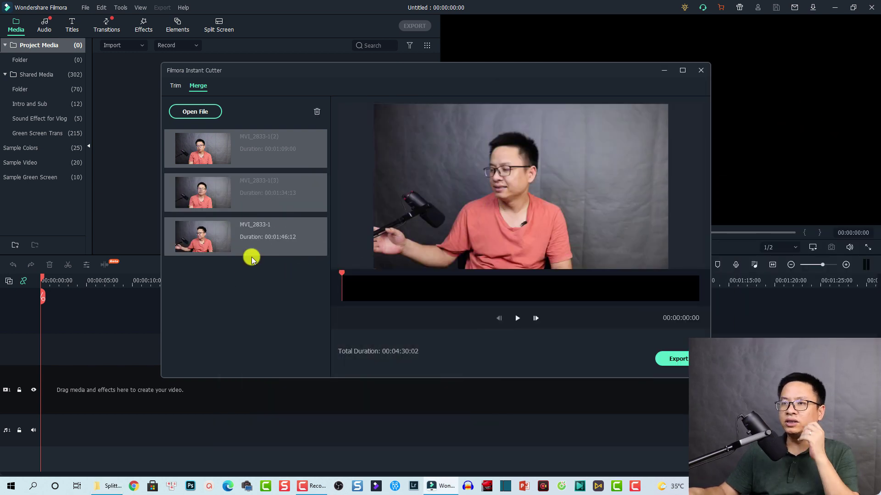
{"action": "left_click", "coordinate": [219, 155]}
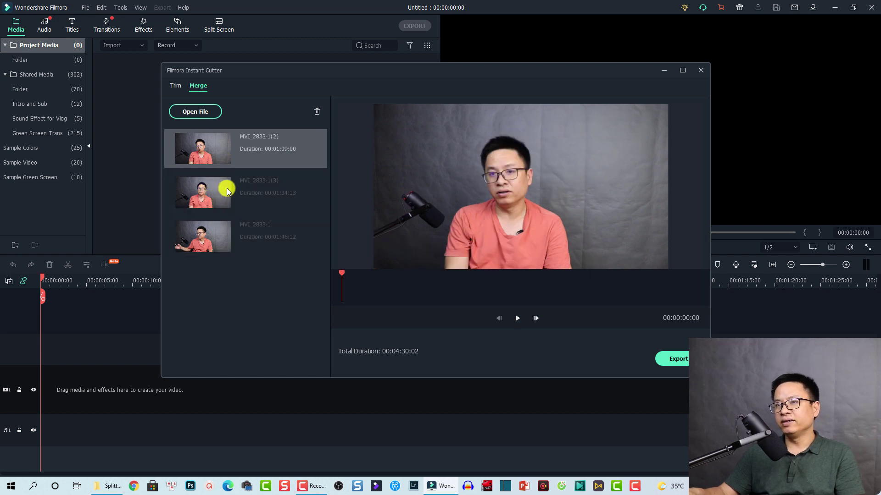
{"action": "left_click", "coordinate": [228, 191]}
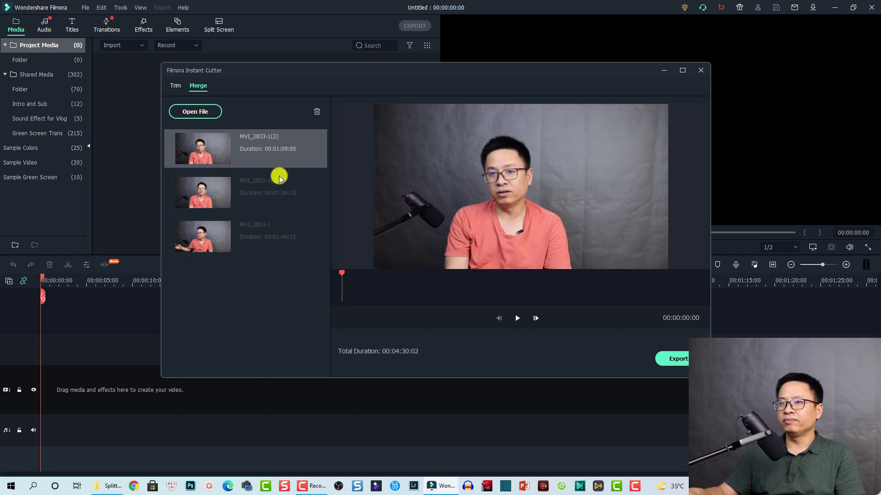
{"action": "left_click", "coordinate": [231, 155]}
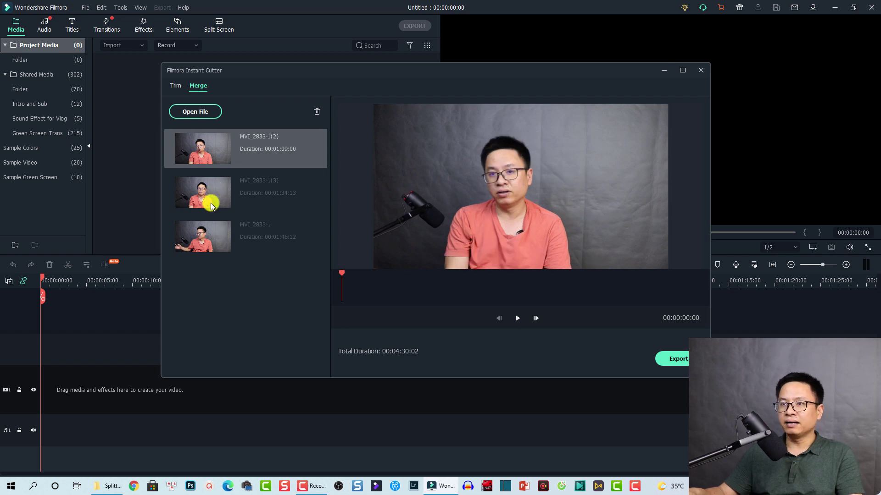
{"action": "left_click", "coordinate": [218, 183]}
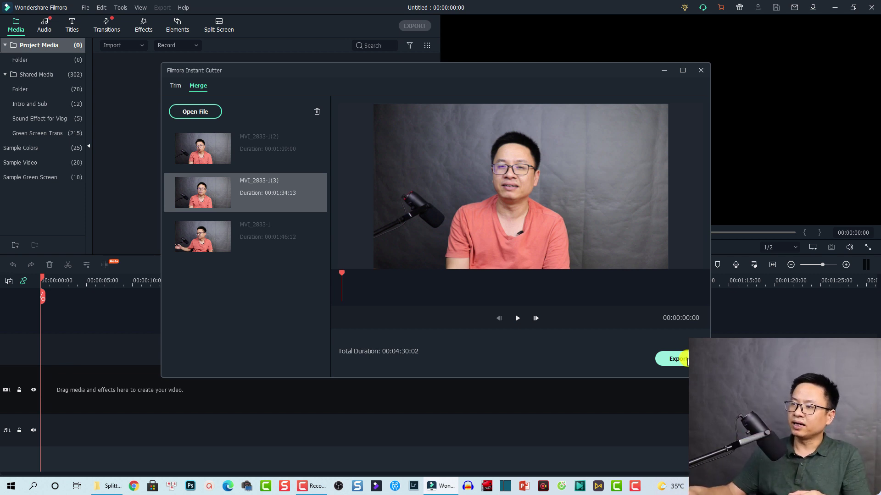
Step: Start the merged export and rename the output file to Export
{"action": "left_click", "coordinate": [687, 362]}
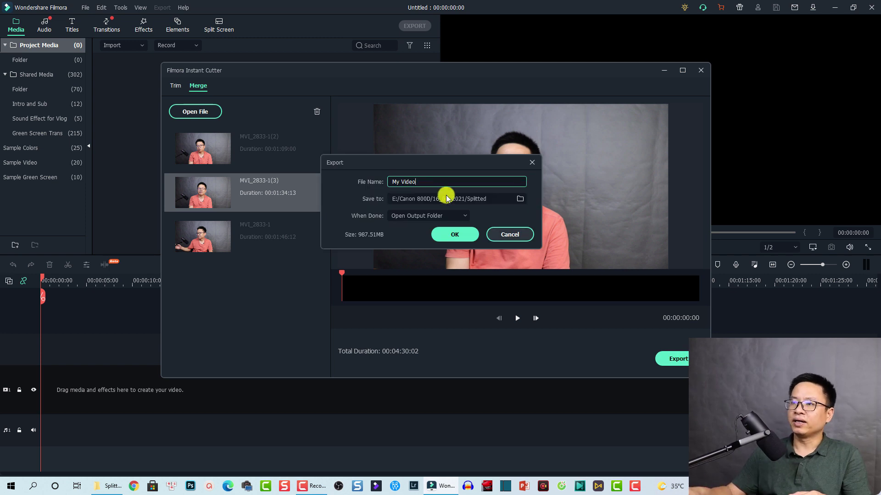
{"action": "left_click_drag", "start_coordinate": [419, 183], "coordinate": [387, 184]}
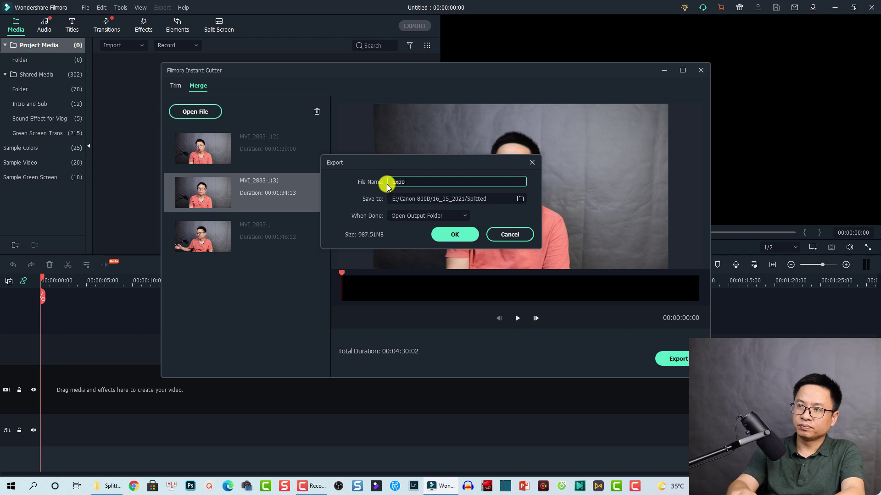
{"action": "type", "text": "Export"}
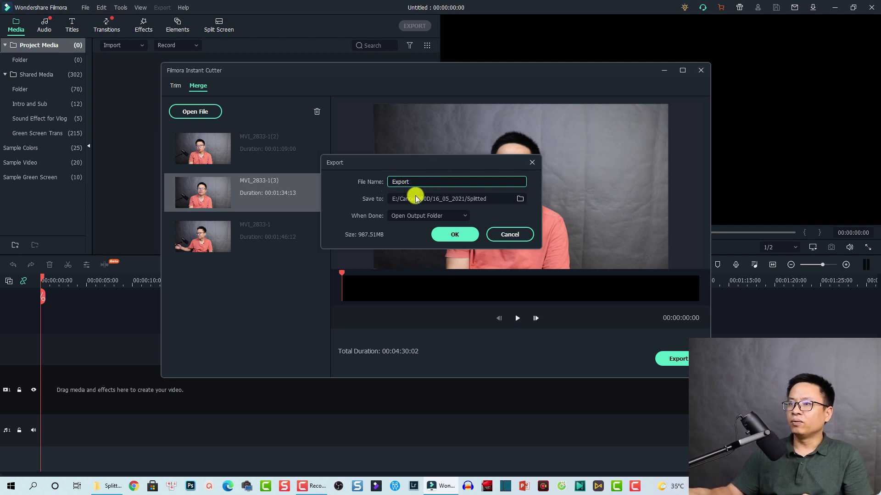
Step: Save into a new Merge folder inside 16_05_2021 and export Export.mp4
{"action": "left_click", "coordinate": [519, 200]}
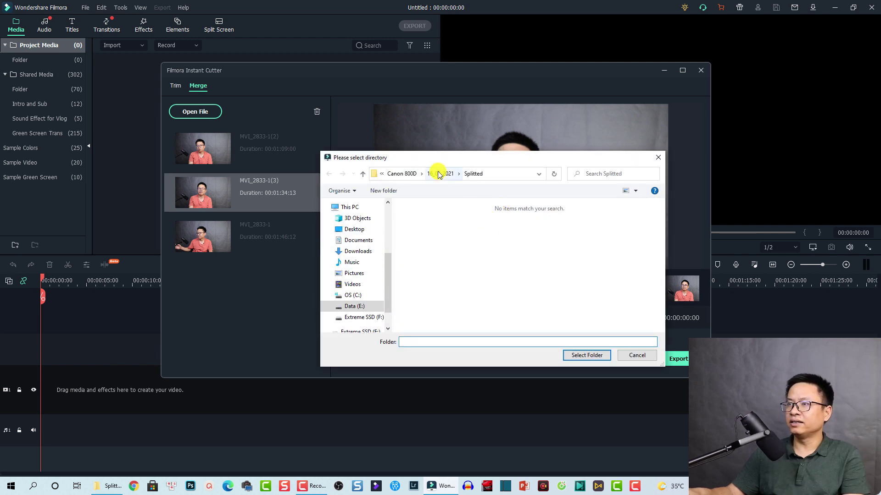
{"action": "left_click", "coordinate": [441, 173]}
{"action": "right_click", "coordinate": [481, 248]}
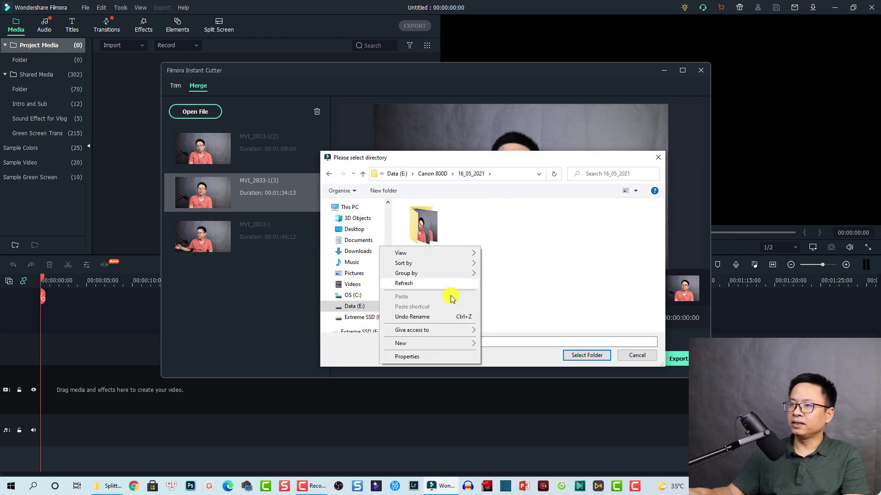
{"action": "left_click", "coordinate": [499, 344]}
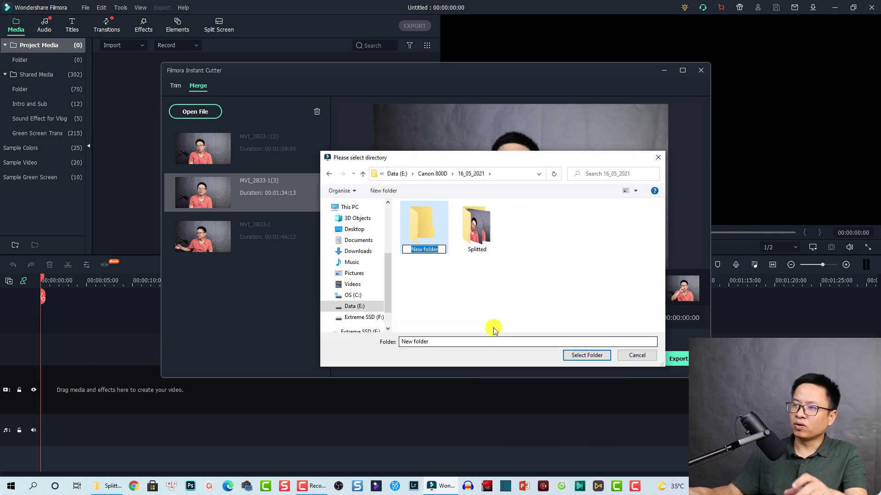
{"action": "type", "text": "Merge"}
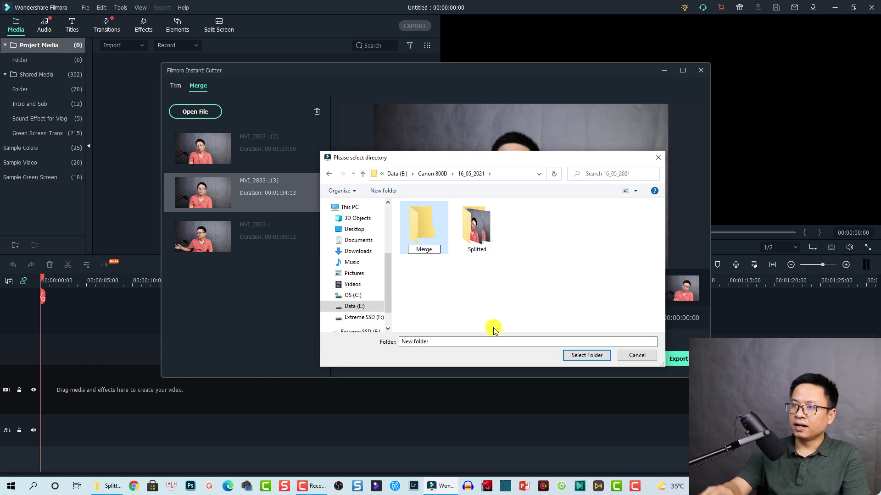
{"action": "key", "text": "Return"}
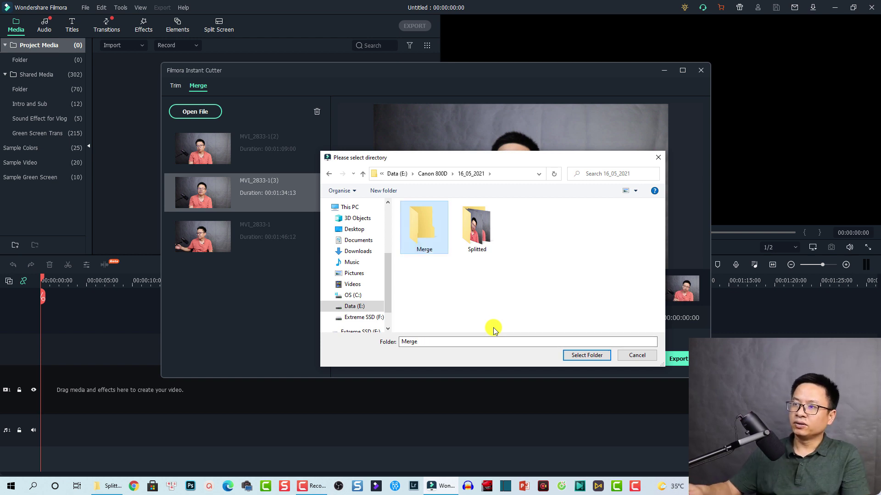
{"action": "left_click", "coordinate": [584, 356]}
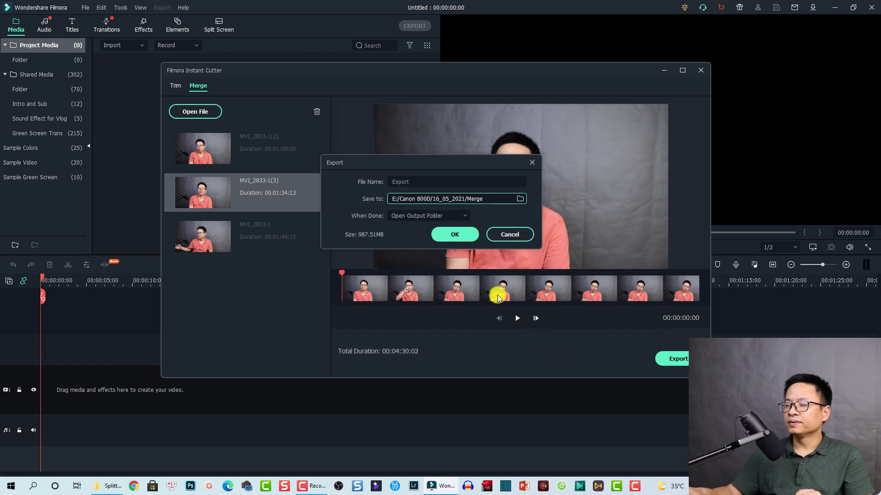
{"action": "left_click", "coordinate": [456, 236]}
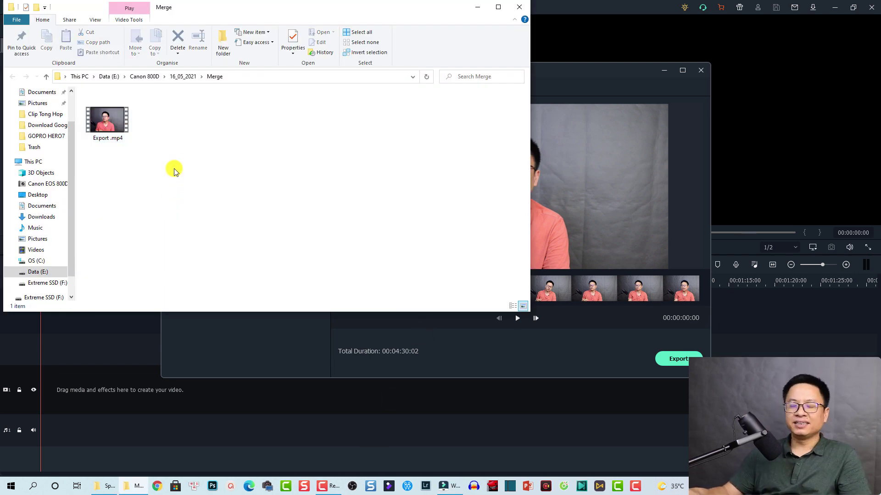
Step: Show the Details tab in the Properties of Export .mp4, the 987 MB merged clip
{"action": "left_click", "coordinate": [109, 132]}
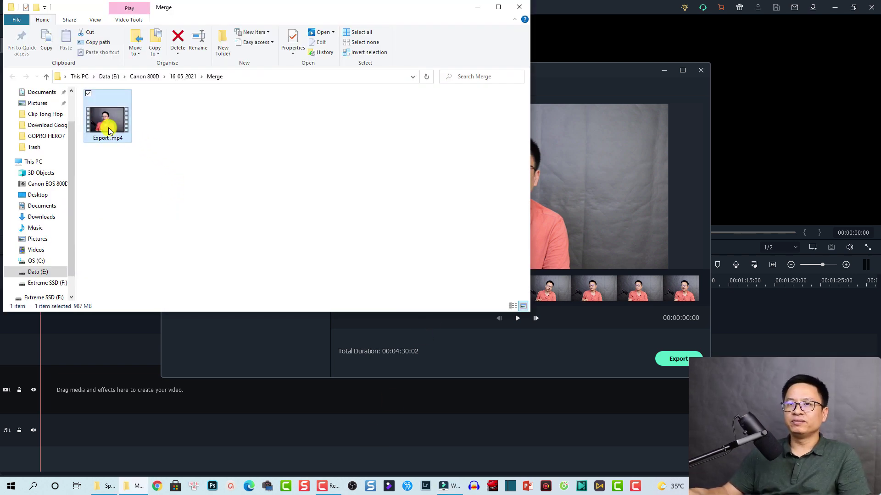
{"action": "right_click", "coordinate": [109, 132]}
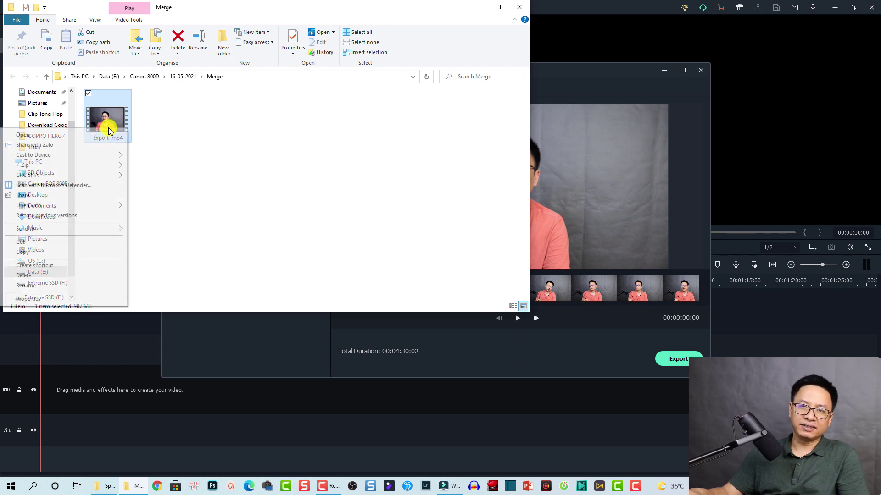
{"action": "left_click", "coordinate": [58, 299]}
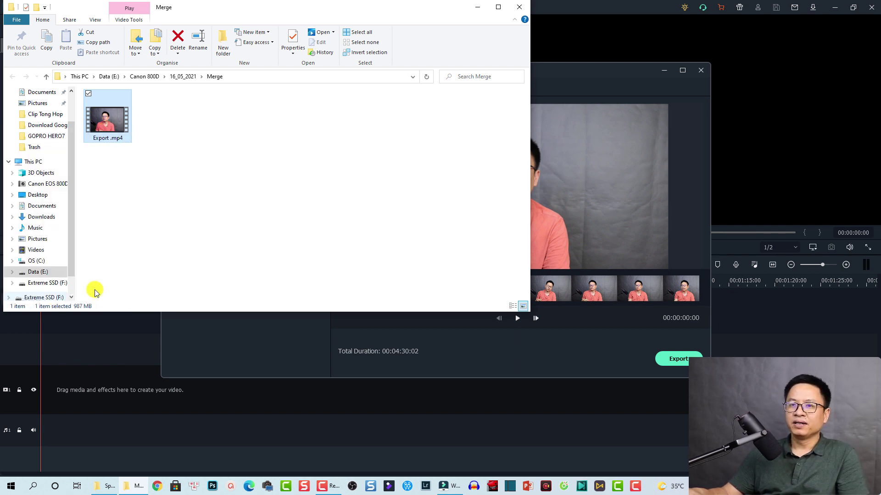
{"action": "left_click", "coordinate": [170, 150]}
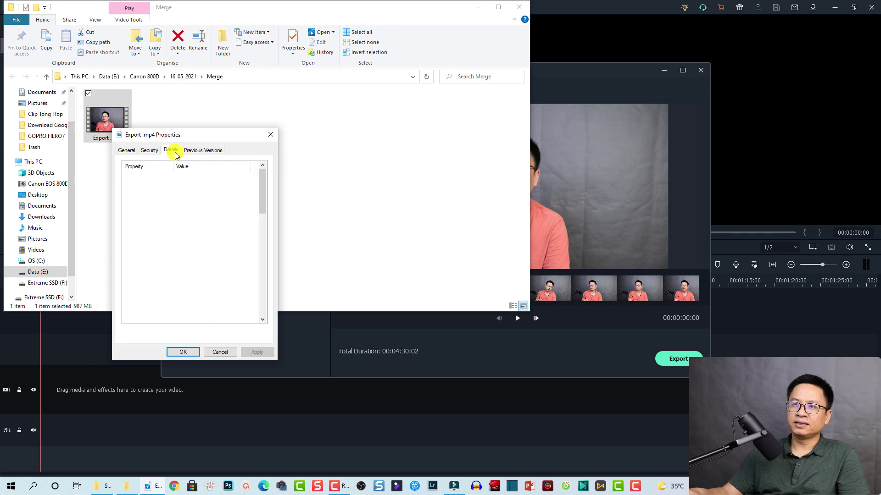